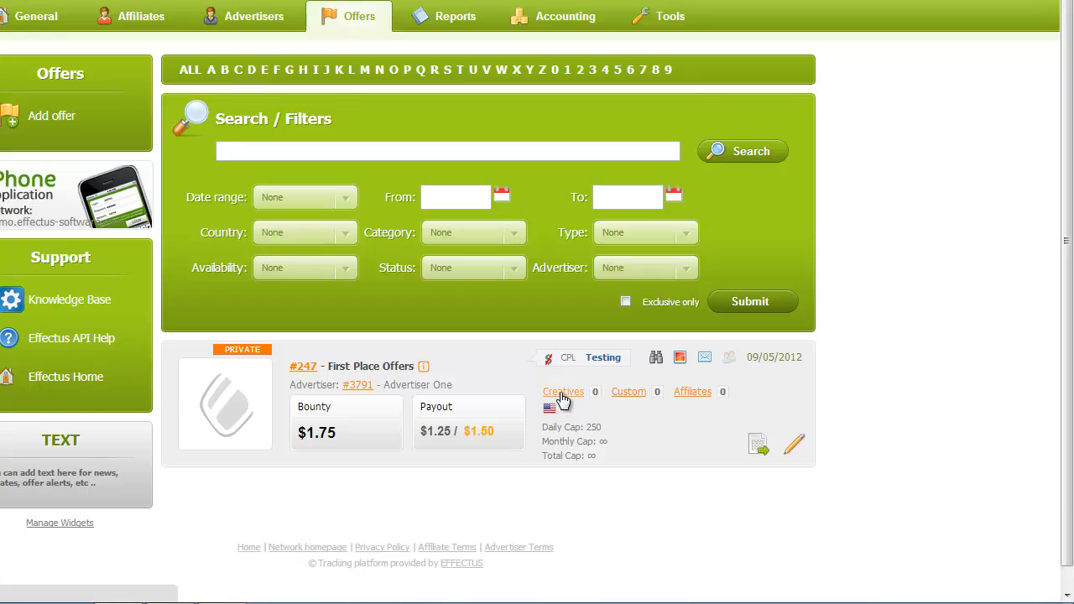
- Start a new Image creative for offer #247 titled 'Banner 1'
left_click(562, 395)
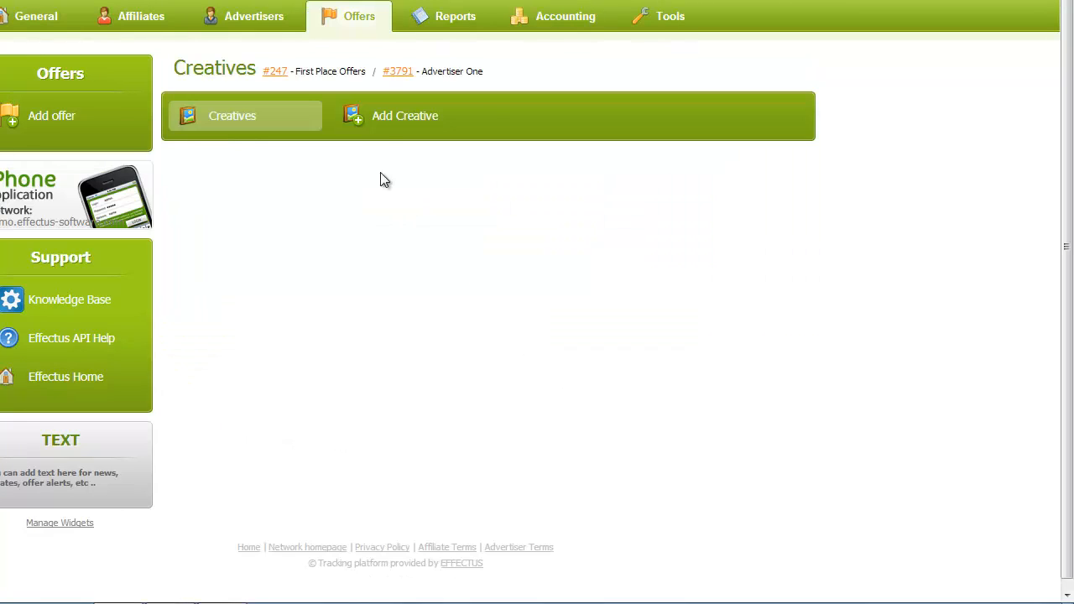
left_click(404, 126)
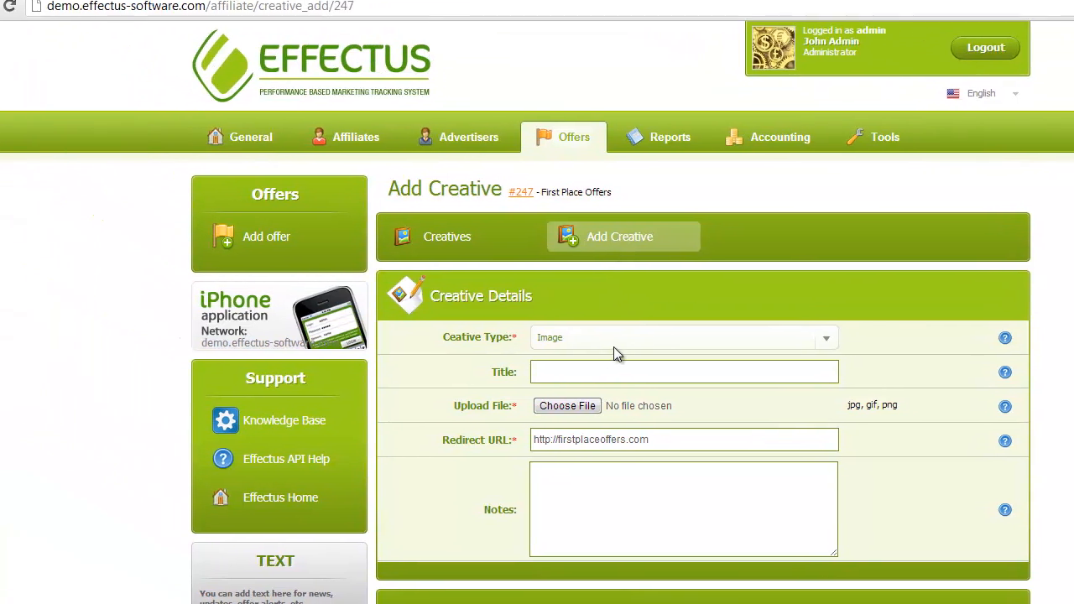
left_click(399, 220)
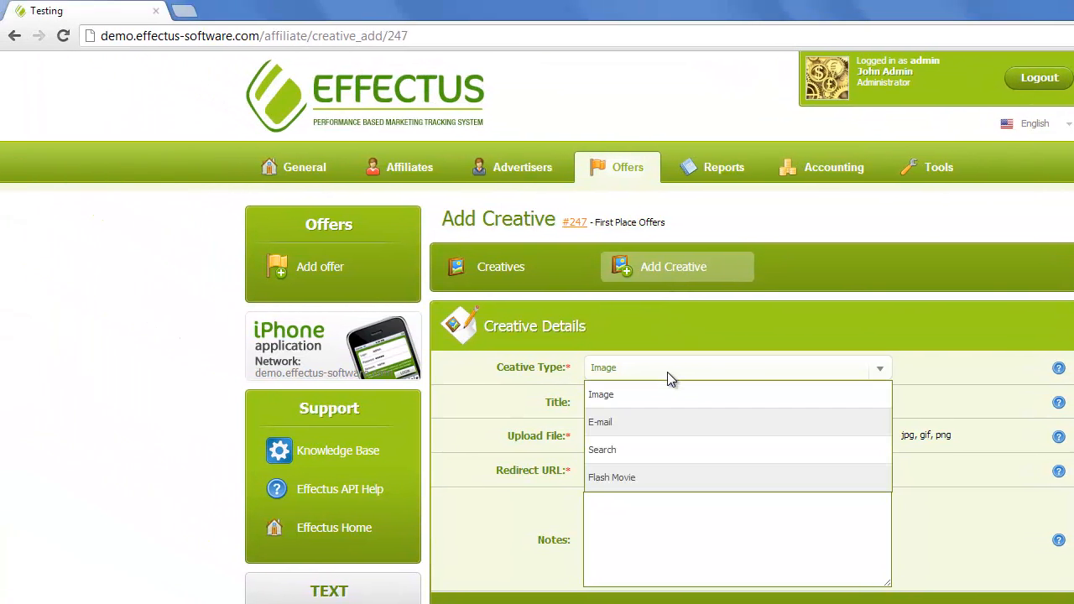
left_click(661, 401)
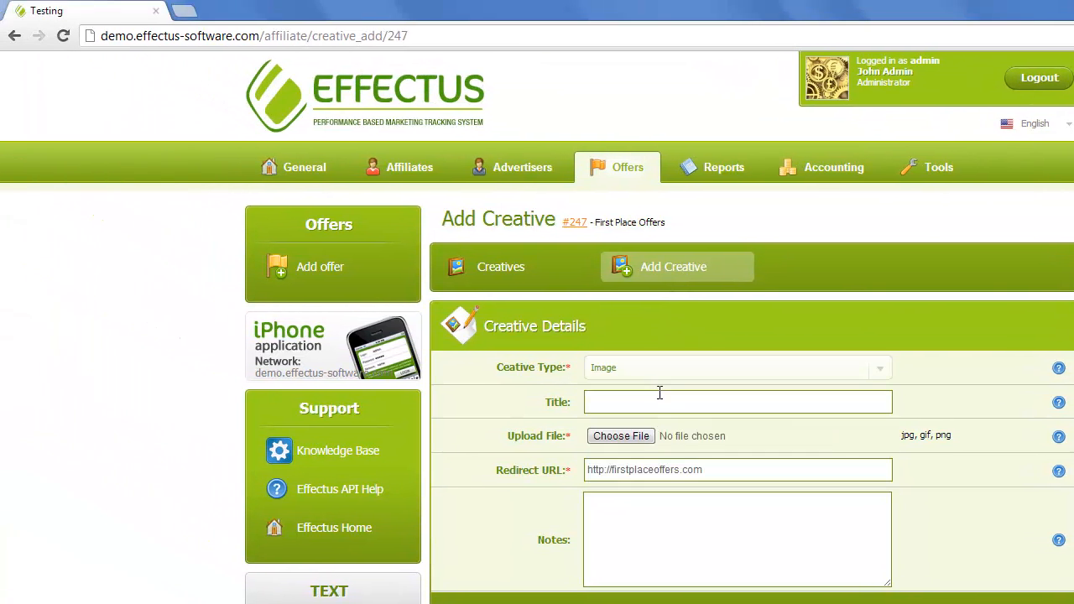
left_click(660, 403)
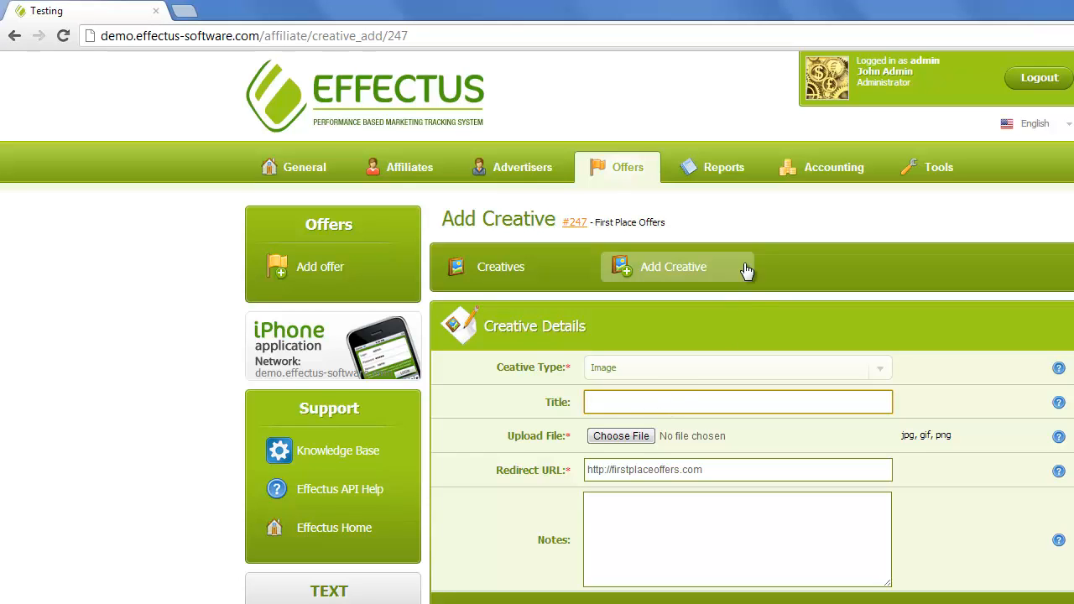
type("Banner 11")
key("BackSpace")
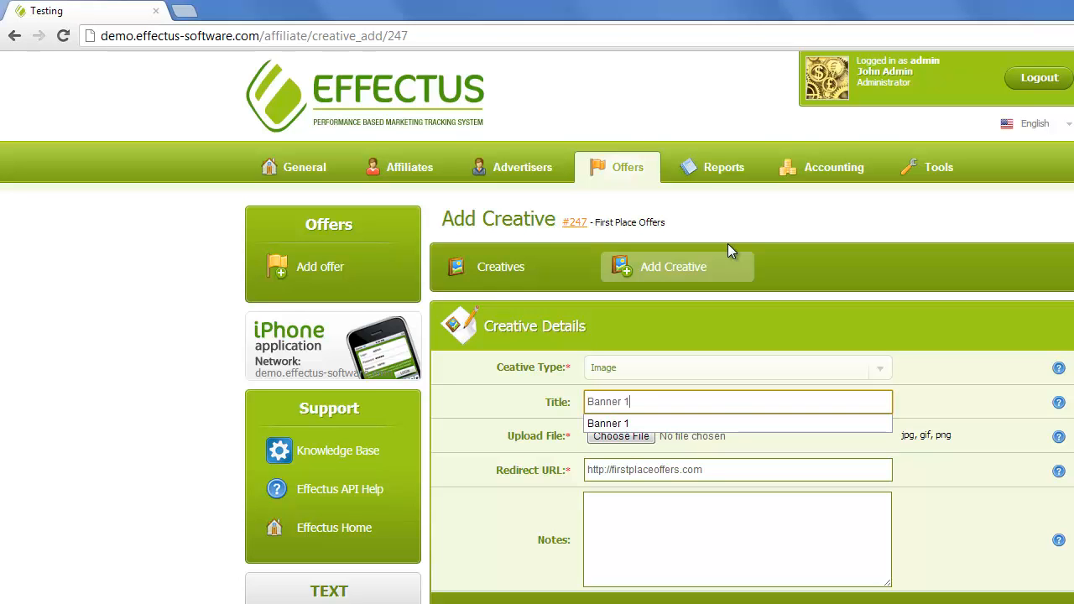
left_click(716, 442)
- Attach the 200x200.jpg picture, add the notes 'notes here', and save the creative
left_click(632, 437)
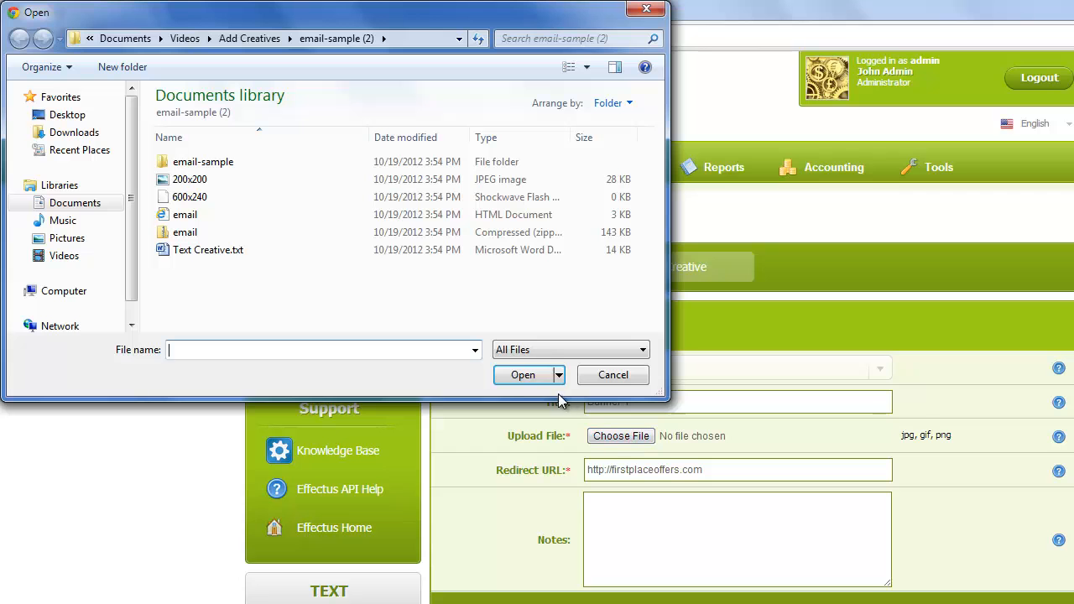
left_click(172, 186)
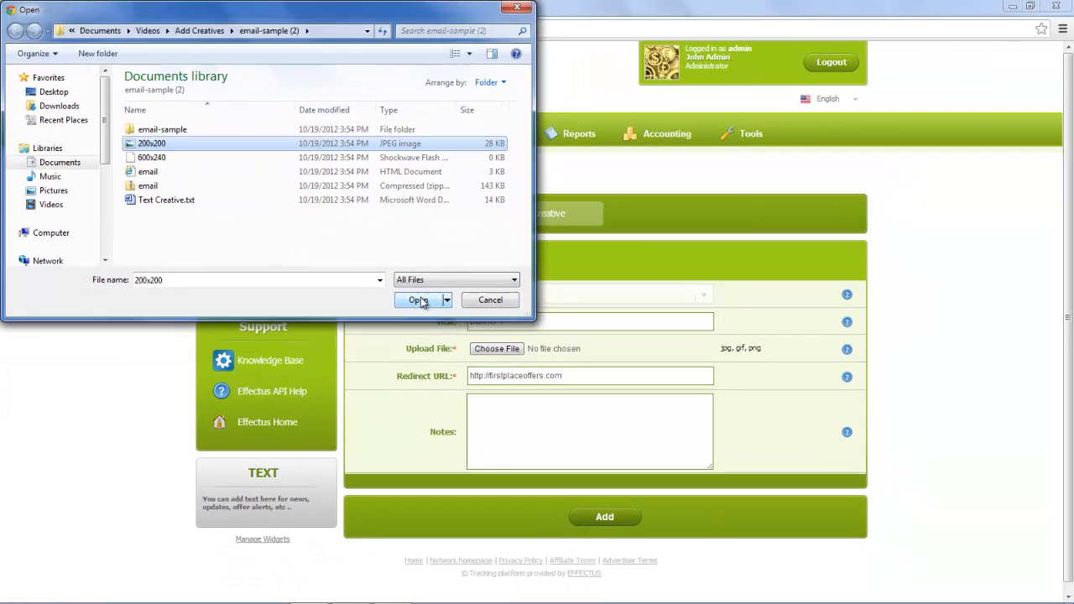
left_click(525, 376)
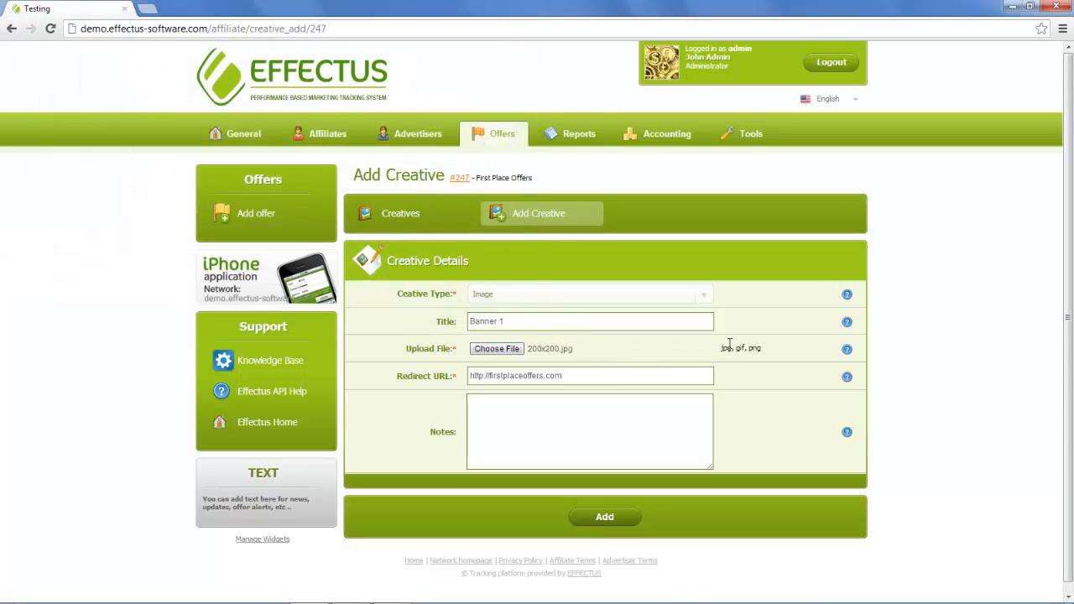
left_click(562, 409)
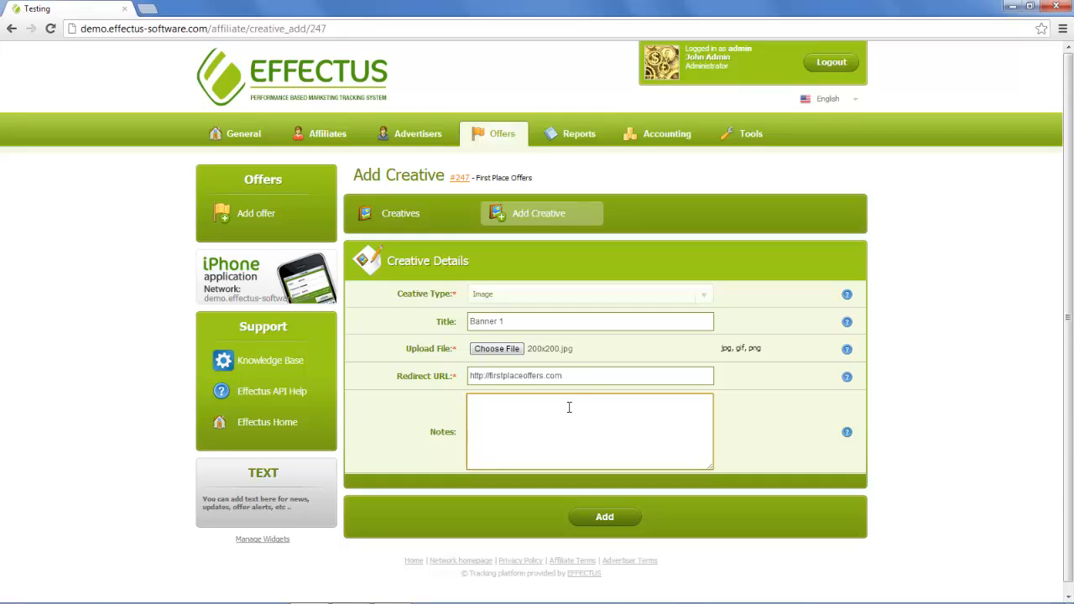
type("notes here")
left_click(601, 517)
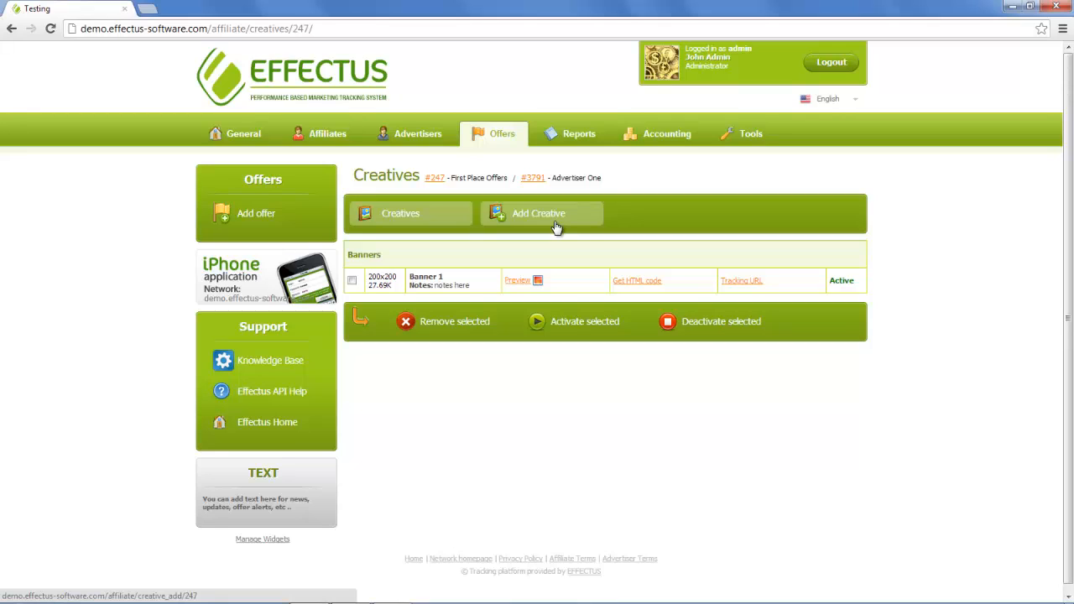
- Create an E-mail creative 'Email Creative 1' with subjects 'First Place Offers Subject 1' and 'First Place Offers Subject 2'
left_click(542, 221)
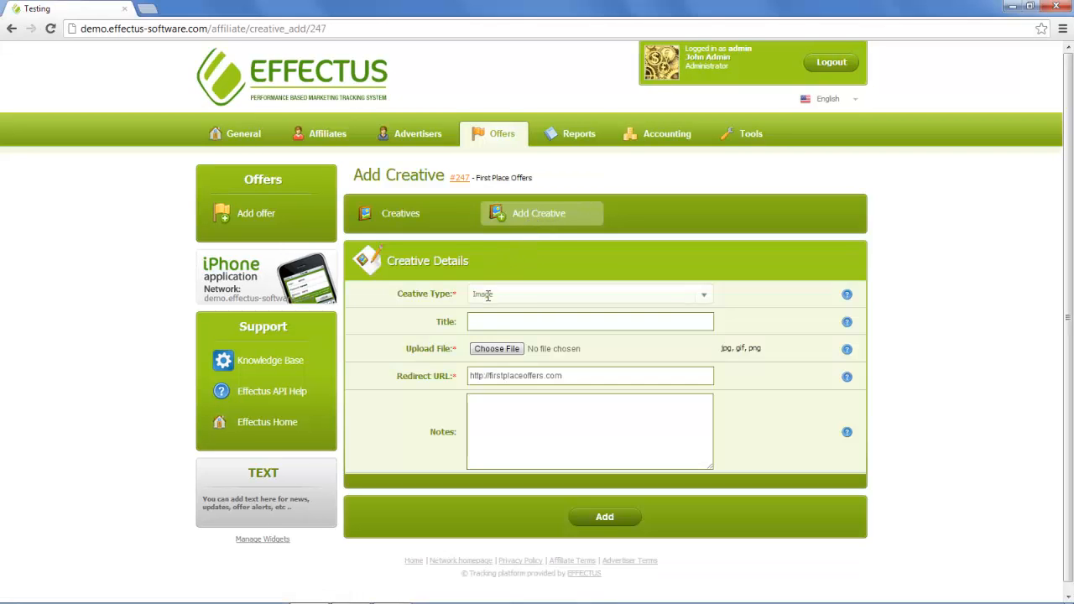
left_click(488, 292)
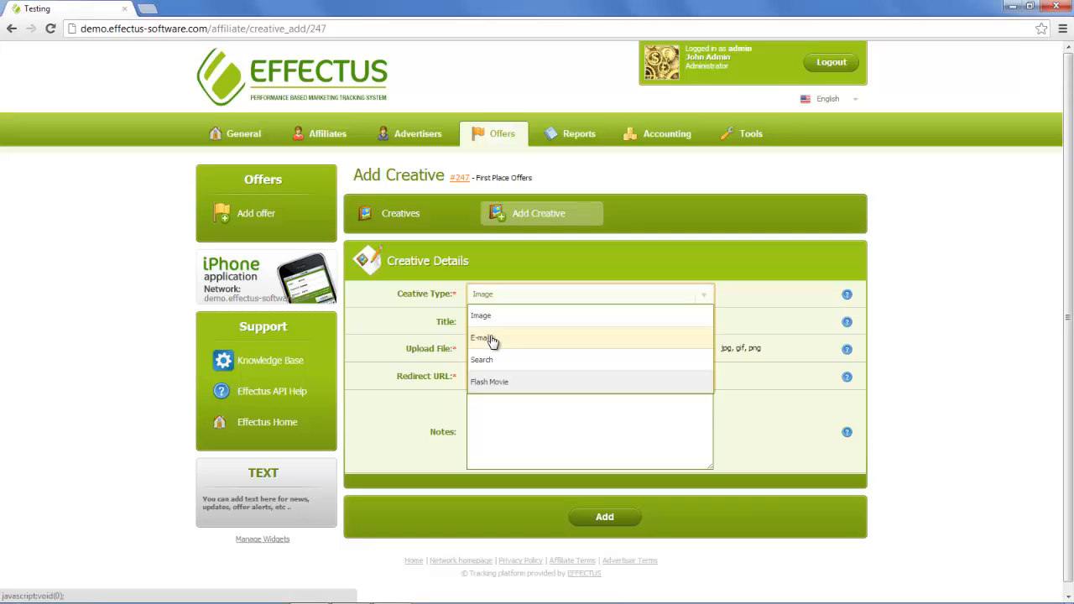
left_click(493, 341)
left_click(496, 324)
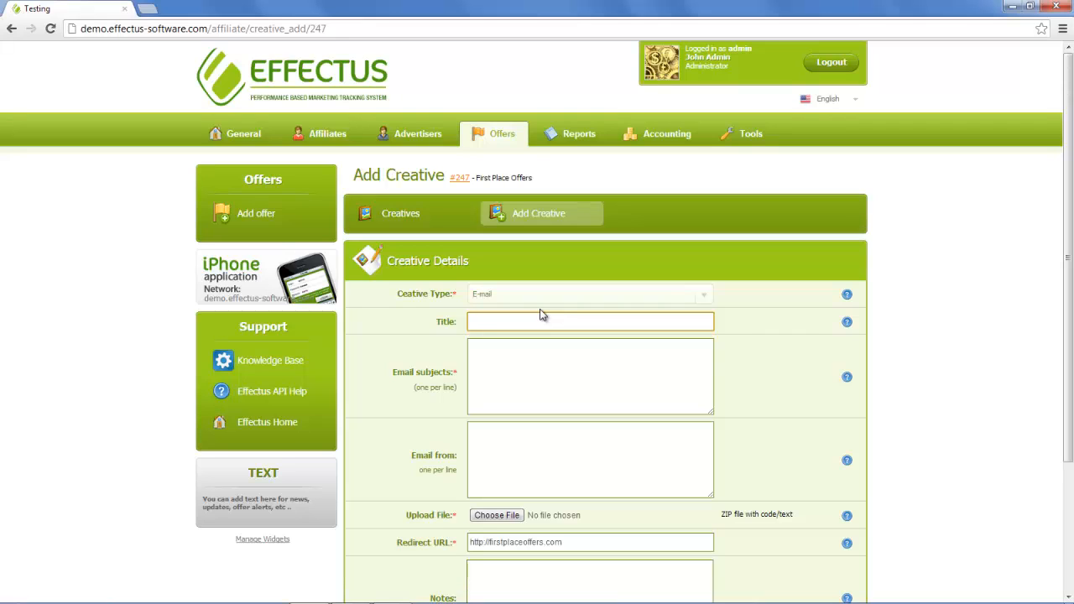
type("Email C")
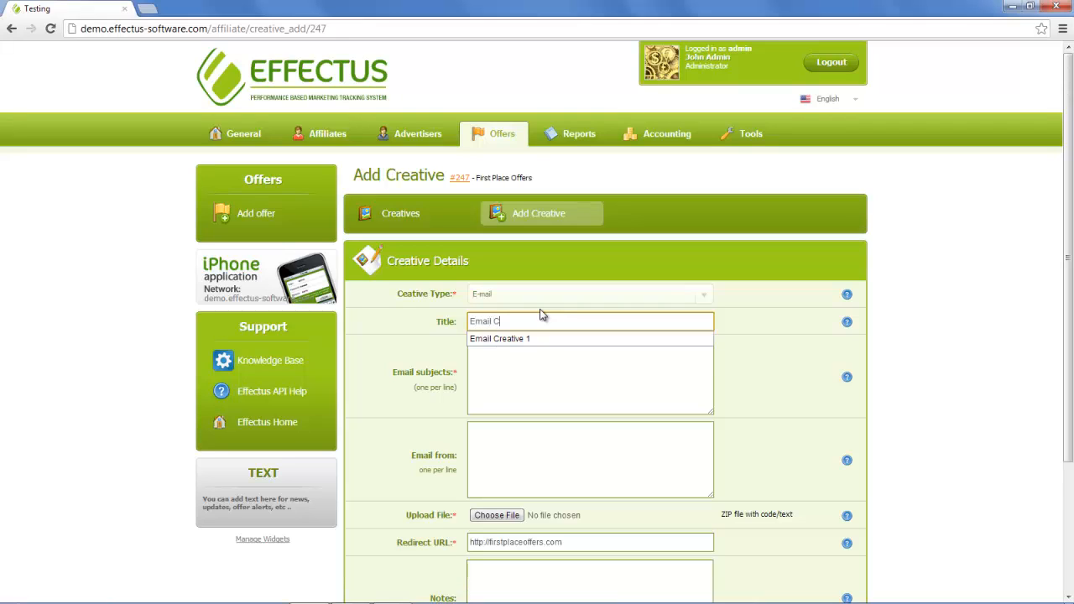
type("reative 1")
left_click(503, 398)
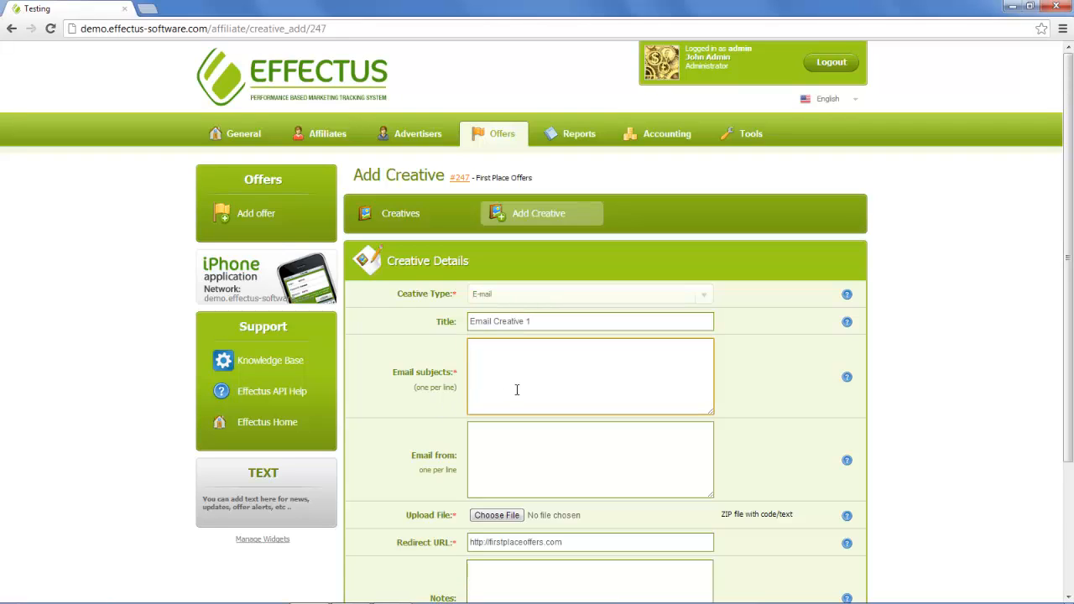
type("First Place Offers Subject 1")
key("Return")
type("First")
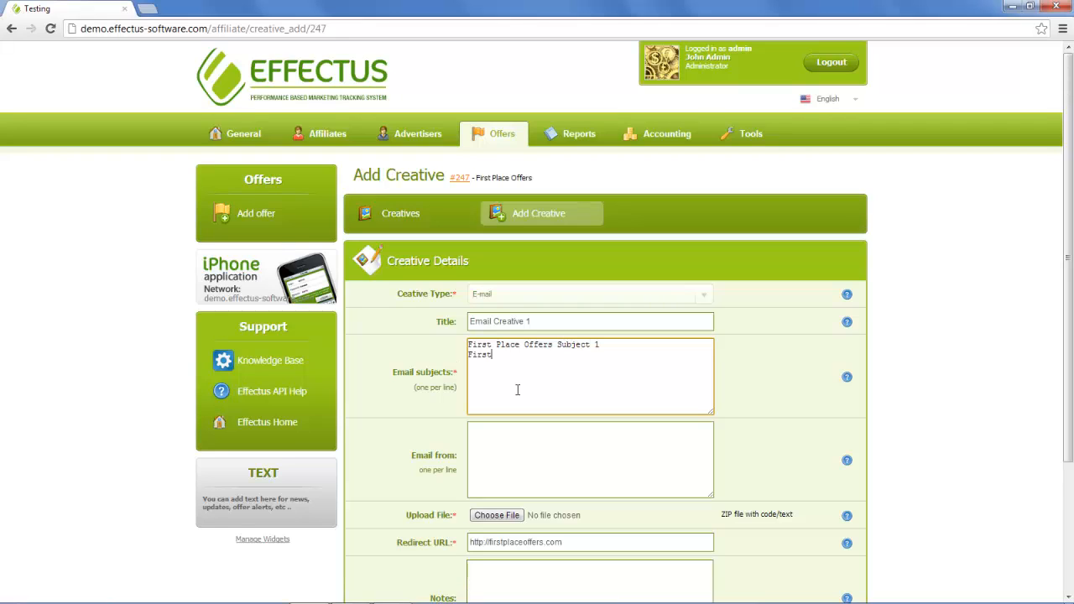
type(" Place Offers Subject 2")
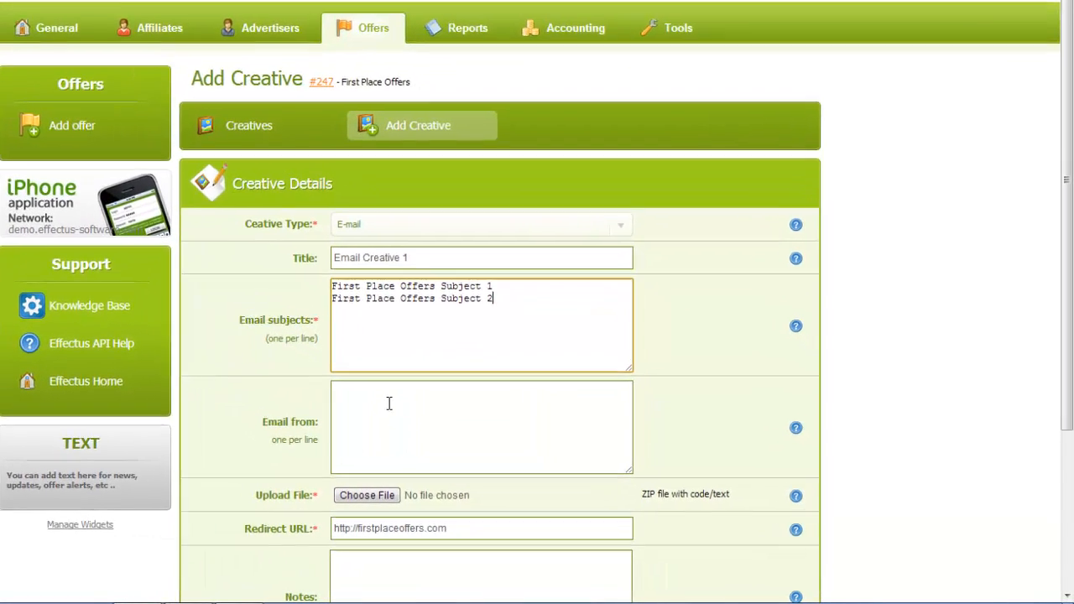
- Enter two sender e-mail addresses, one per line, in the Email from box
left_click(515, 440)
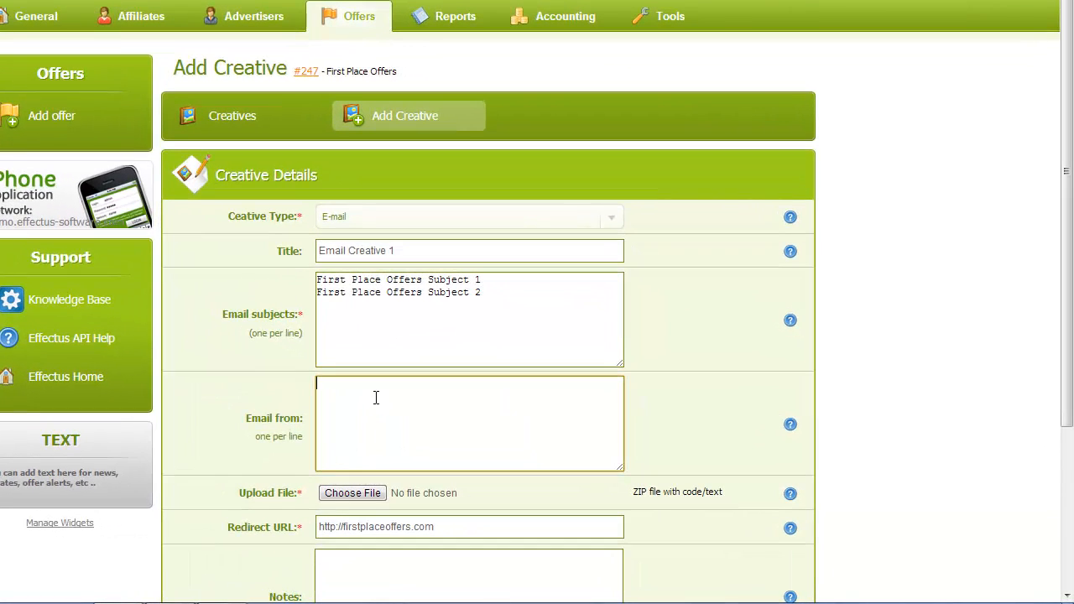
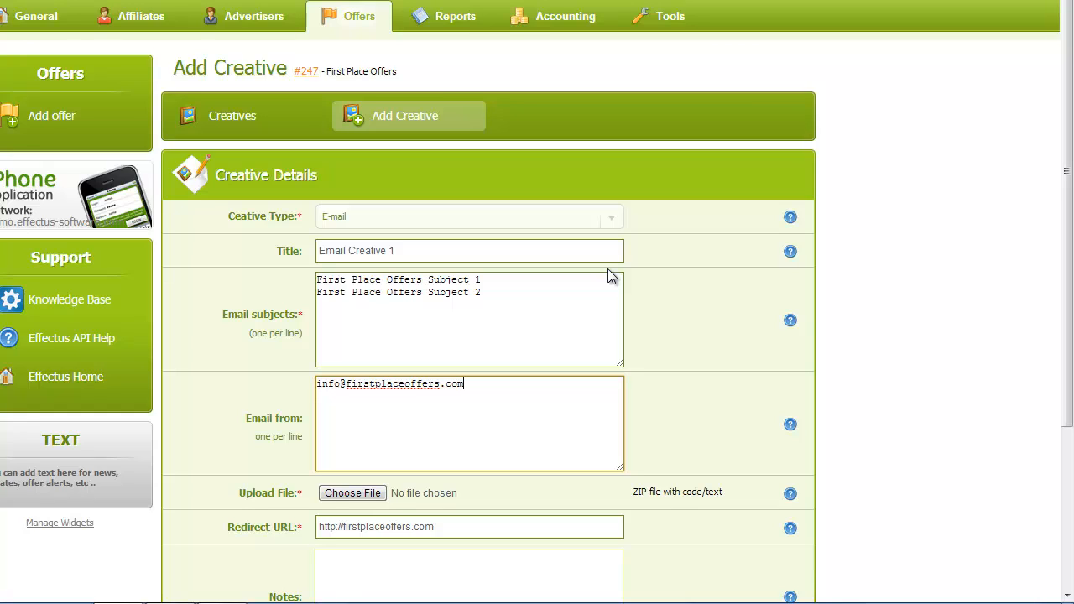
key("Return")
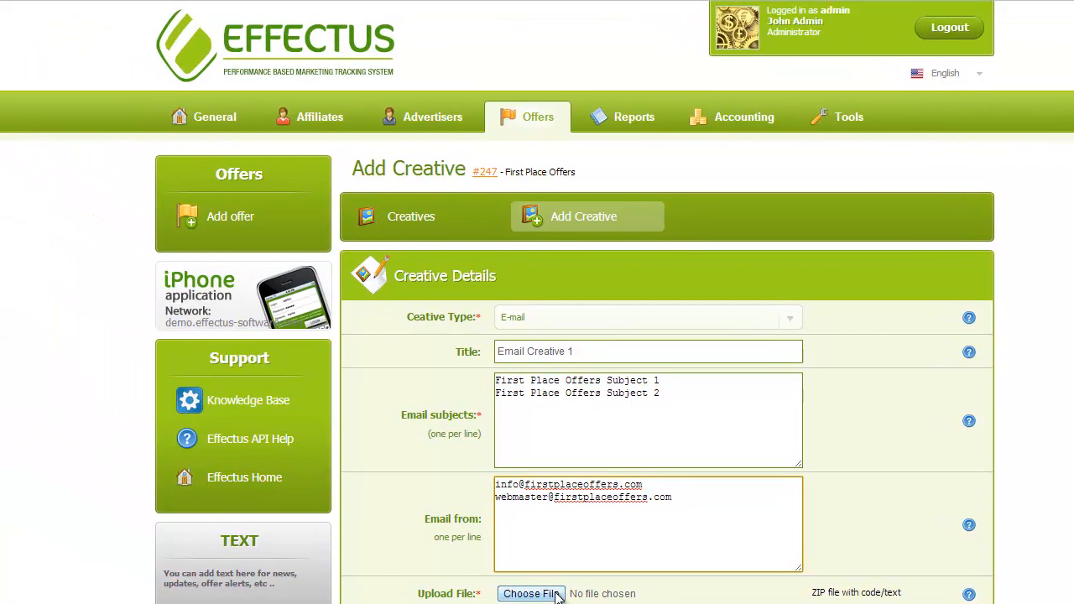
- Choose email.zip as the e-mail creative's upload file
left_click(353, 492)
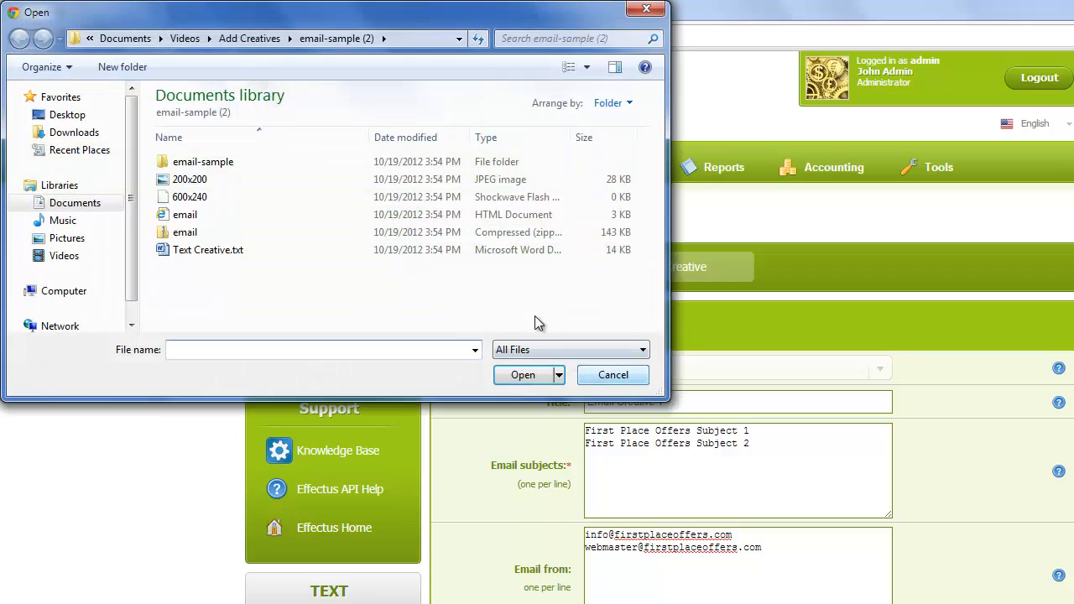
left_click(162, 239)
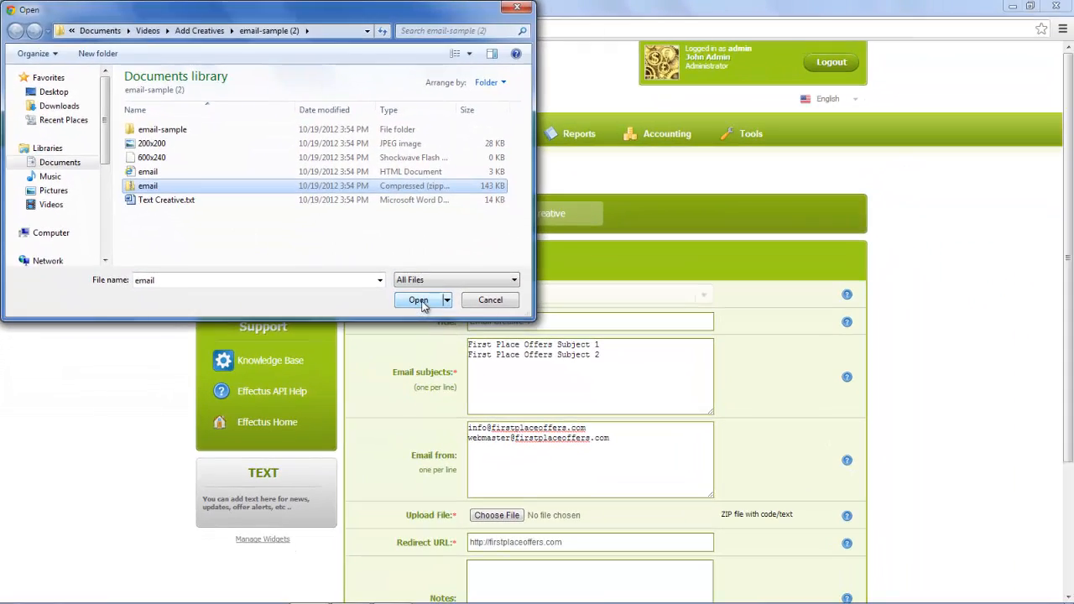
left_click(522, 374)
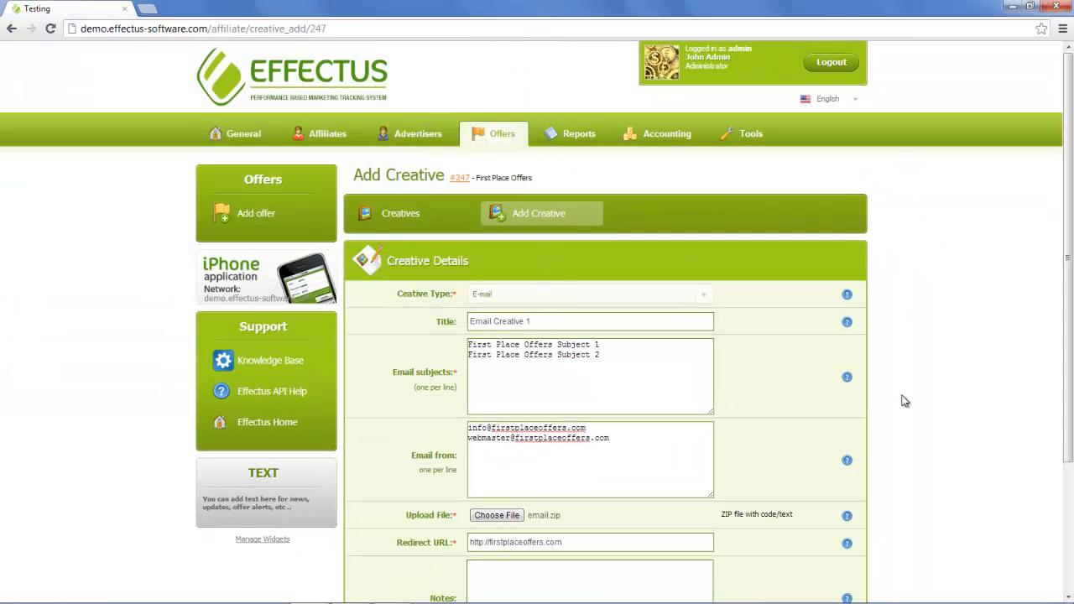
left_click_drag(1071, 293, 878, 446)
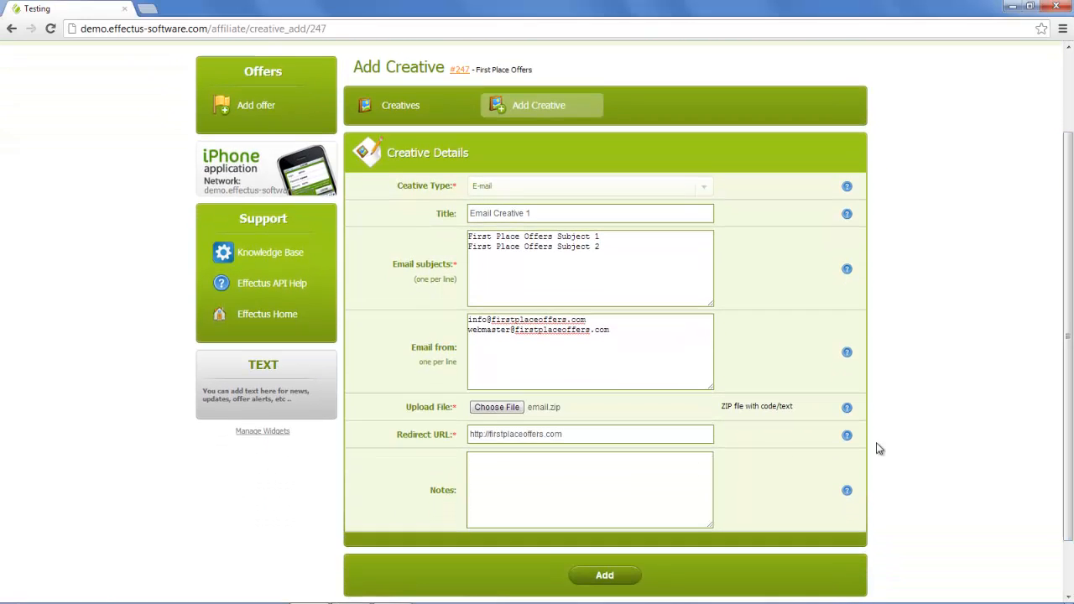
- Write 'Notes here' in the notes, then bring up the Windows Start menu
left_click(536, 464)
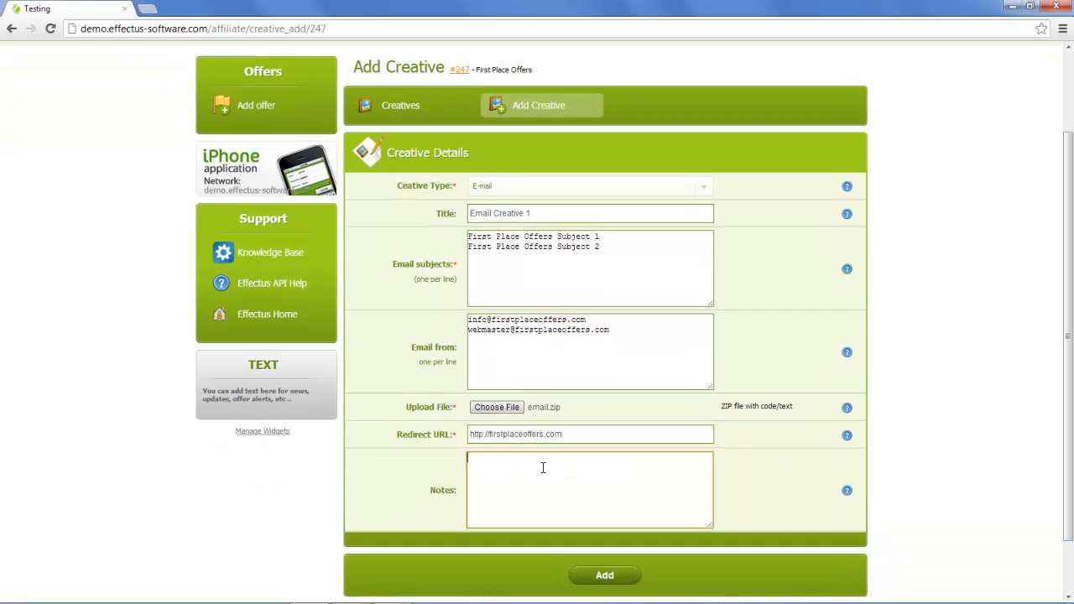
type("Notes here")
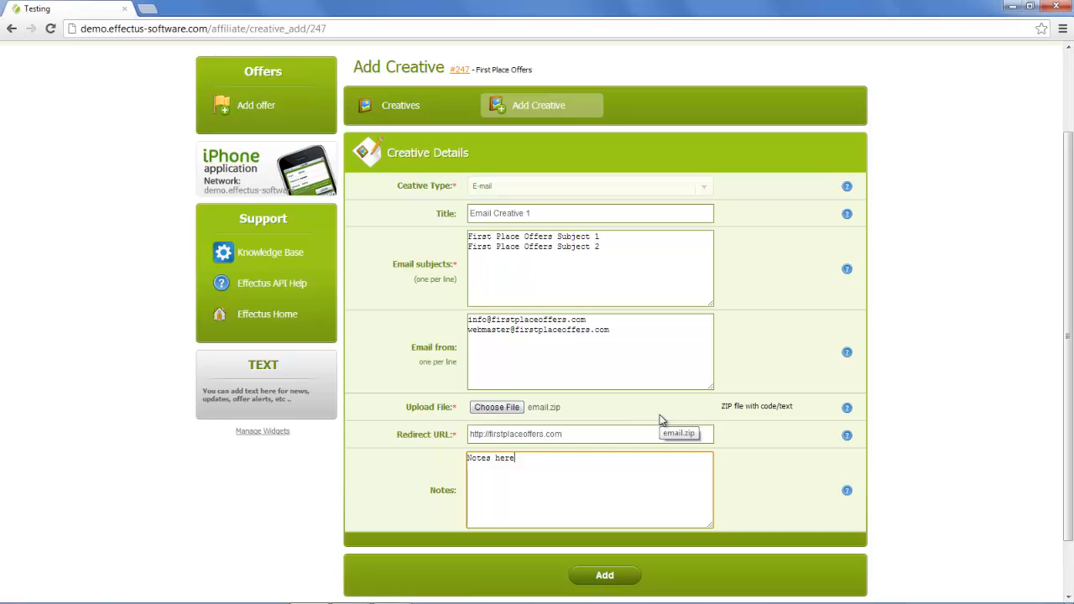
key("super")
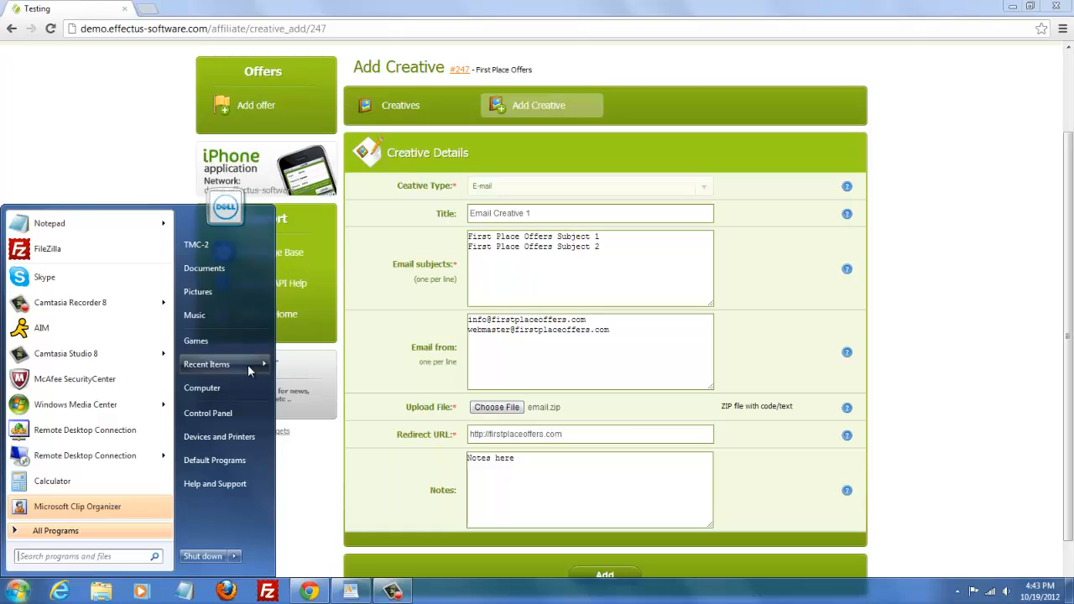
- Open 'sample tracking URL a href tag' in WordPad, highlight its TRACKING_URL placeholder and closing tag, then minimize it
mouse_move(248, 364)
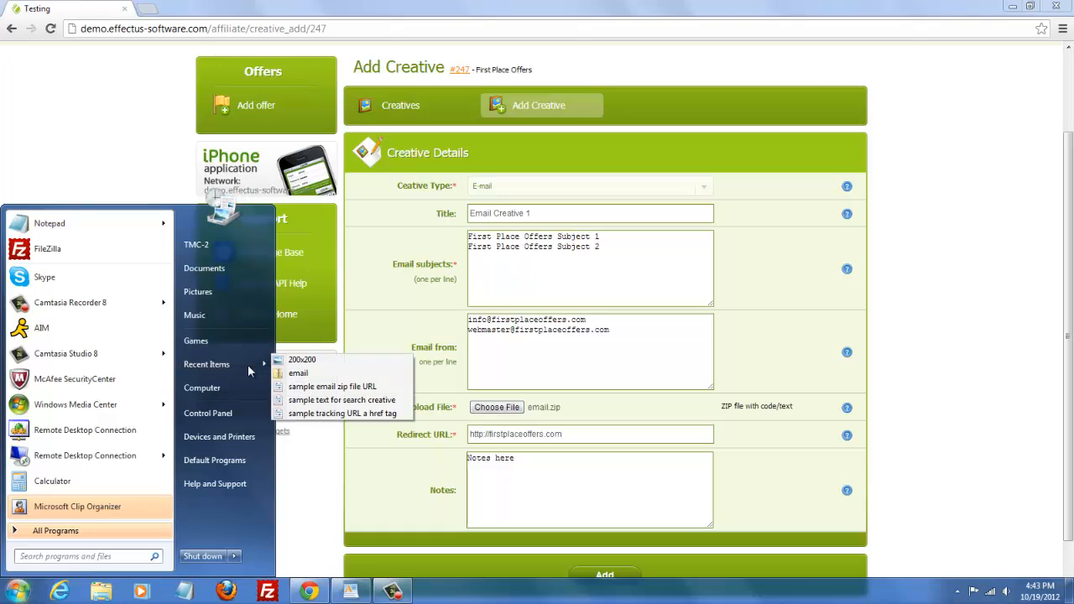
left_click(334, 414)
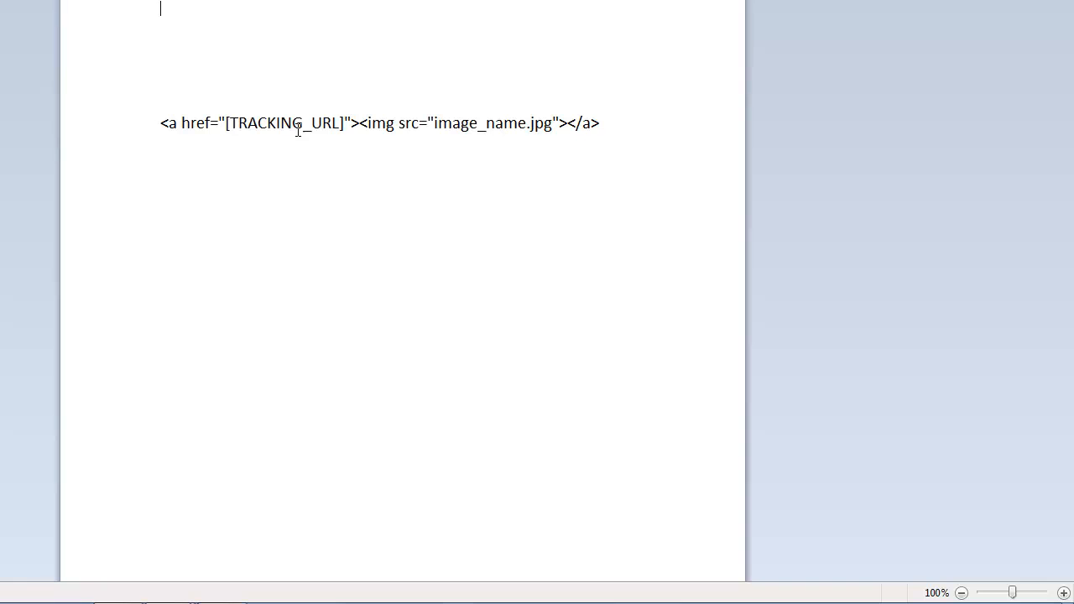
left_click_drag(231, 125, 338, 126)
left_click(227, 126)
left_click_drag(229, 126, 477, 125)
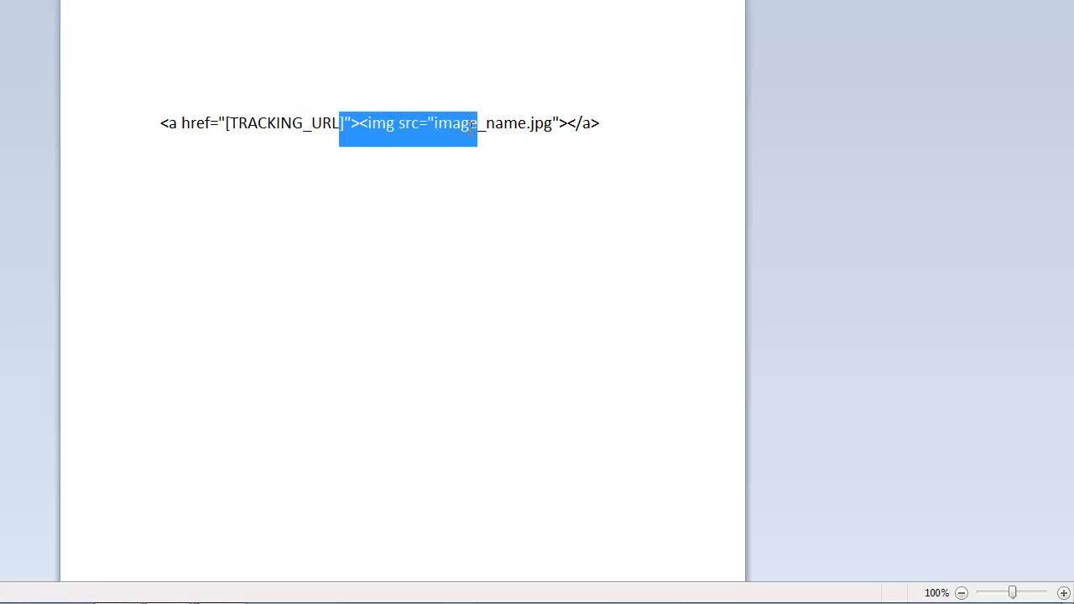
left_click(477, 128)
left_click_drag(565, 126, 602, 124)
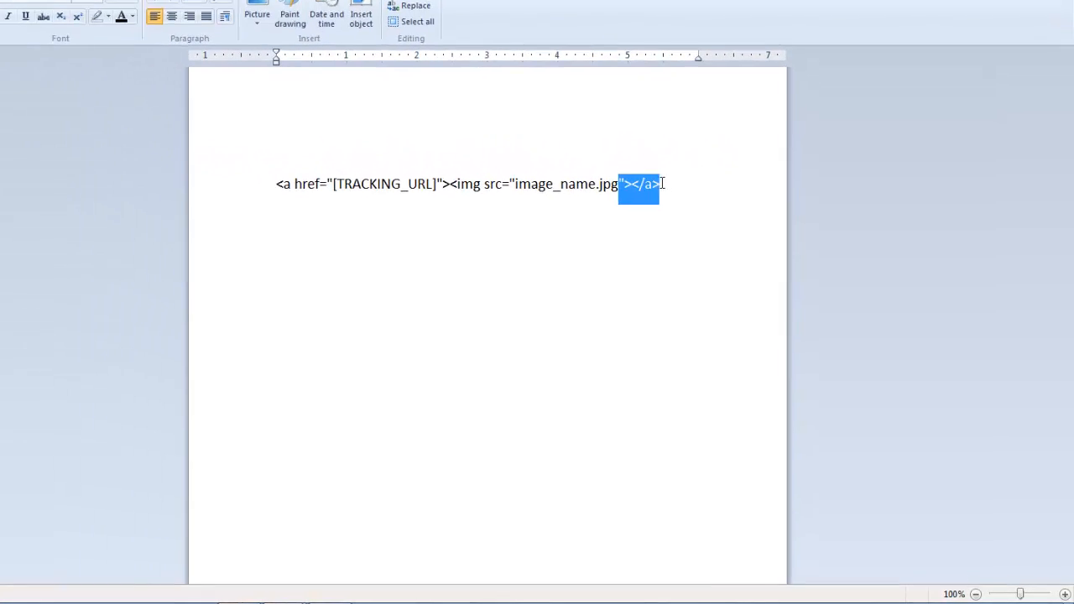
left_click(603, 122)
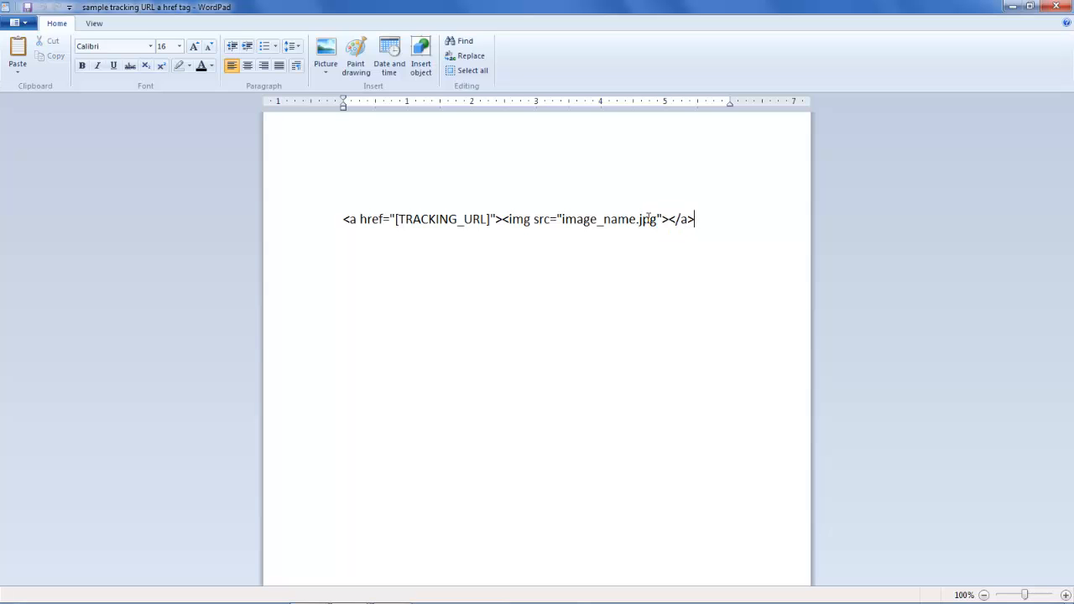
left_click(1012, 7)
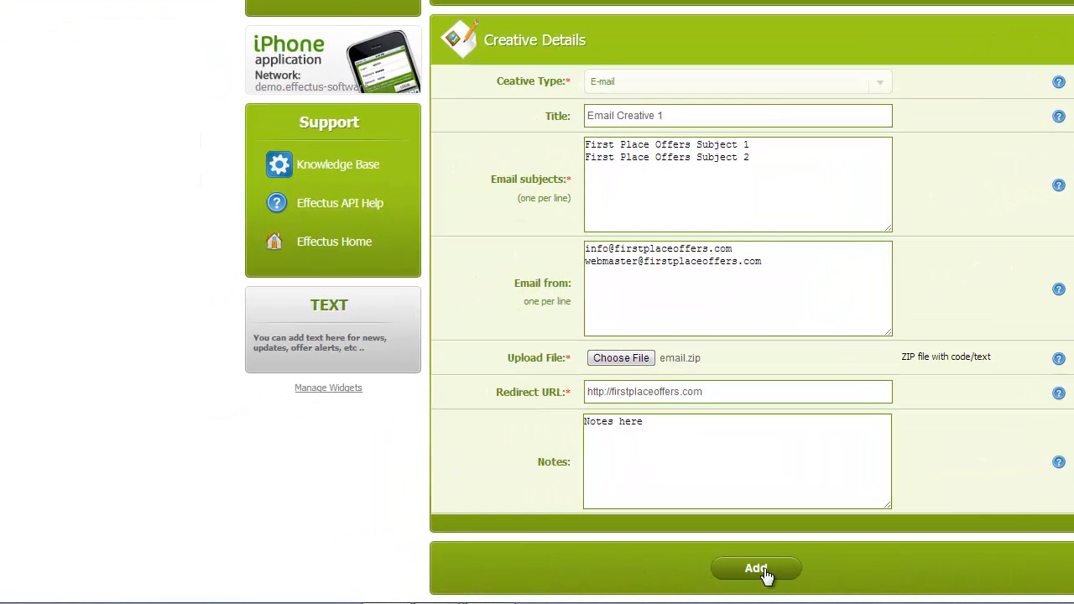
- Save Email Creative 1 with the Add button at the bottom of the form
left_click(612, 581)
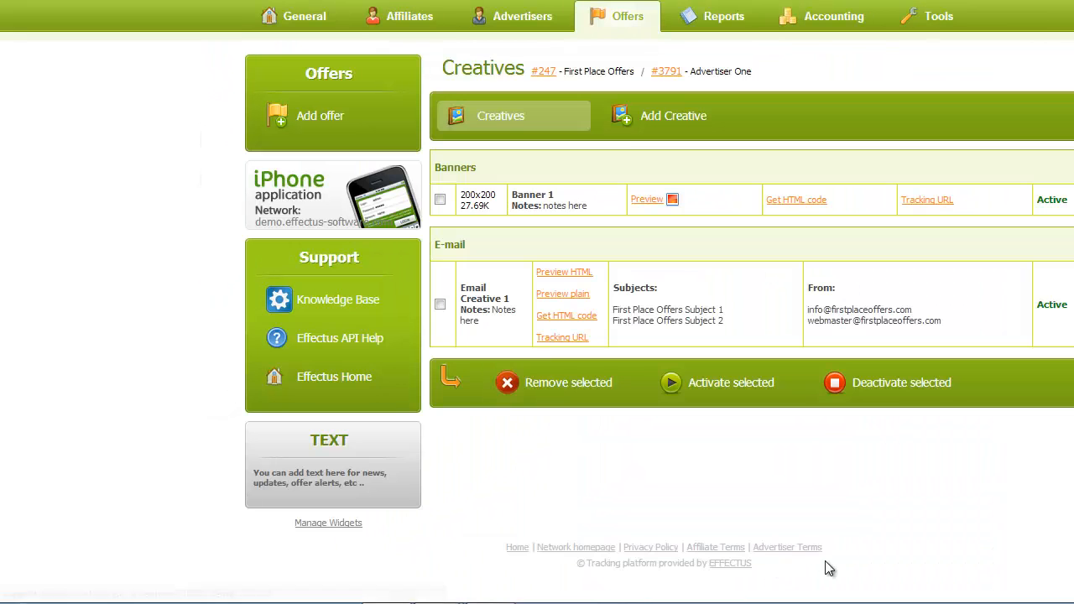
- Begin another creative for offer #247 set to the Search type, then open the Start menu
left_click(678, 120)
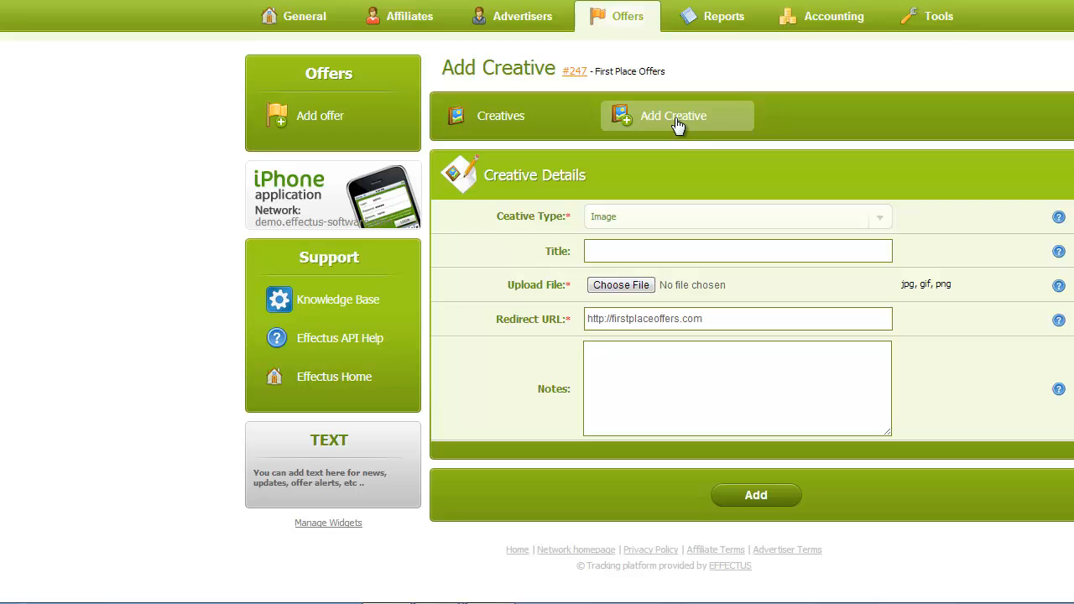
left_click(640, 225)
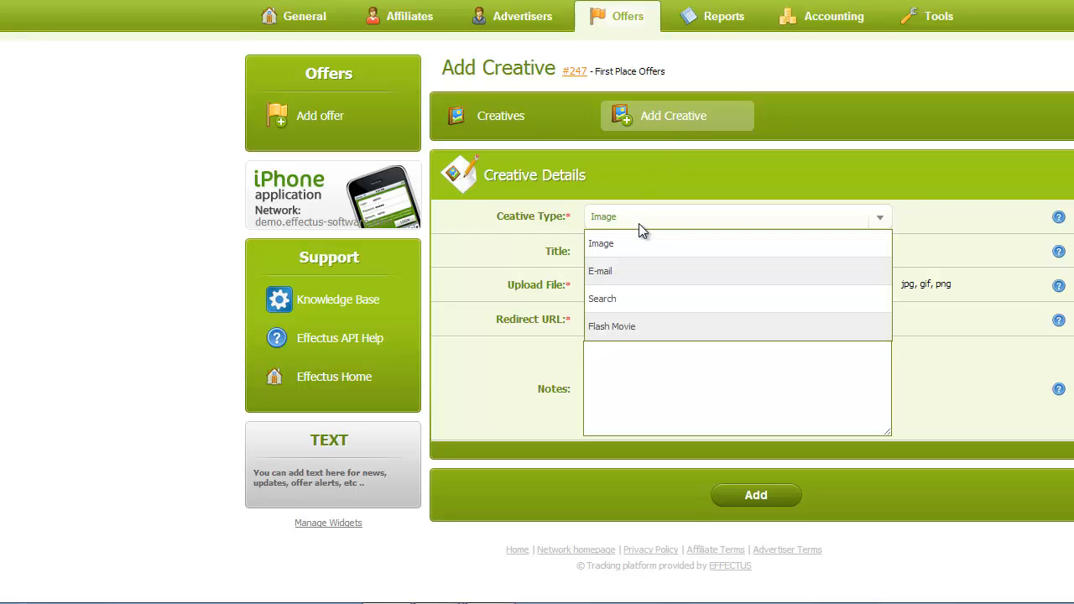
left_click(620, 299)
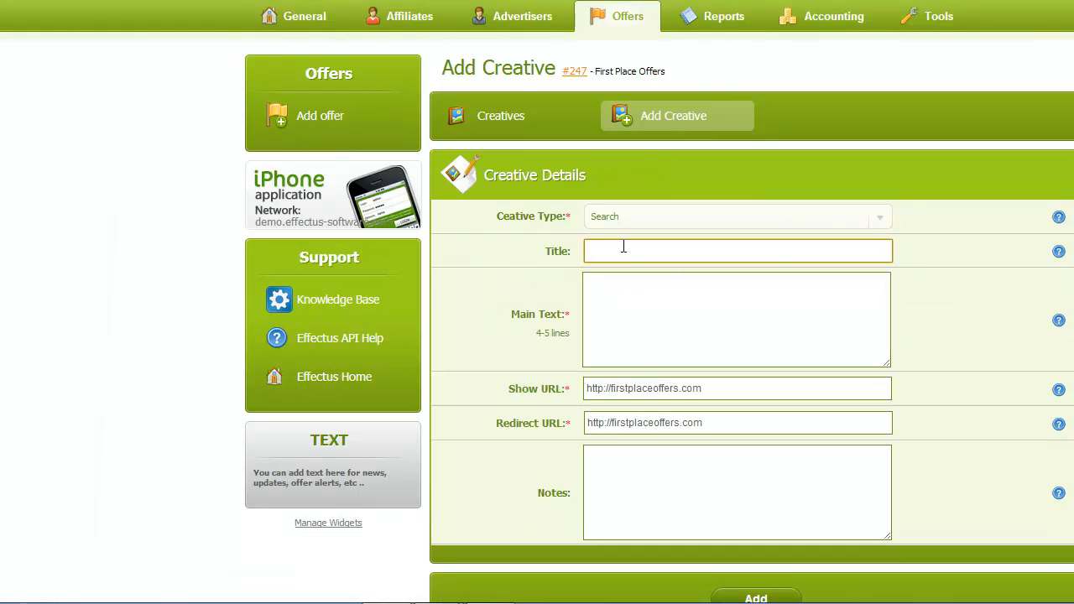
key("super")
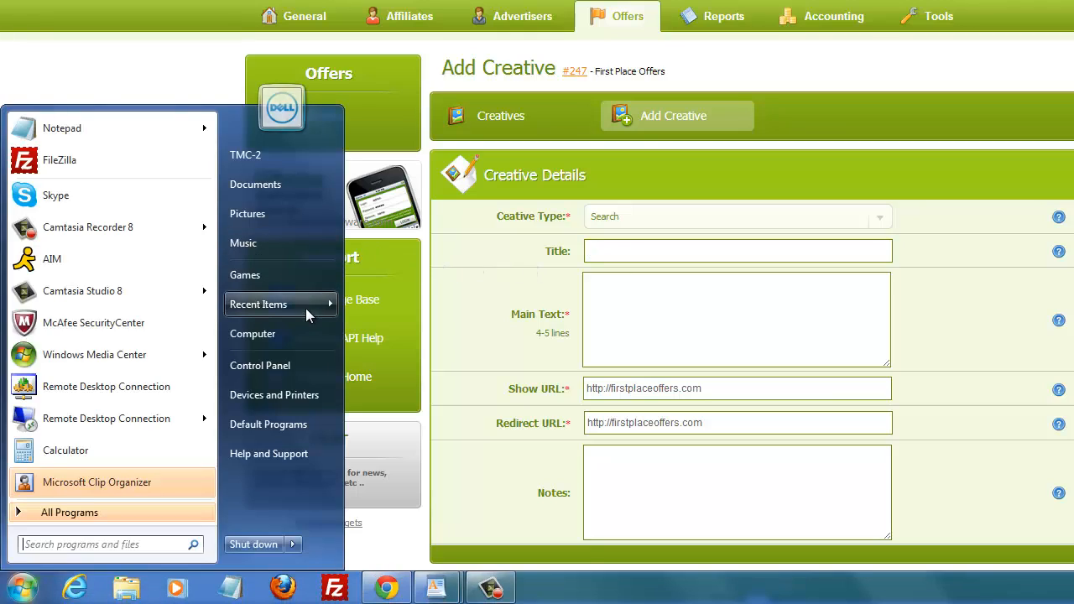
- Open 'sample text for search creative' and paste its heading into the creative's Title
mouse_move(305, 307)
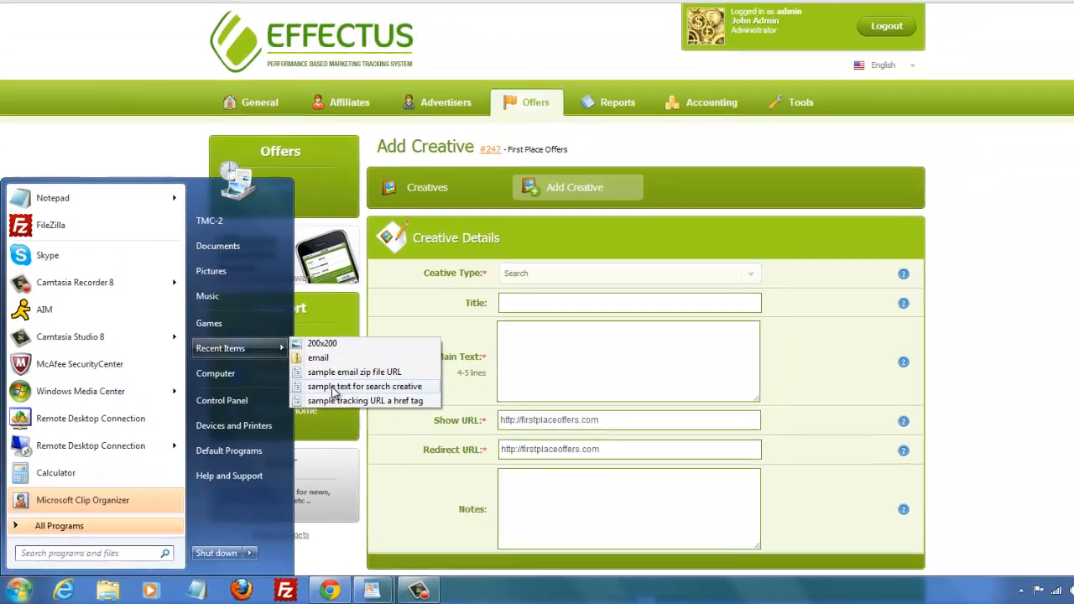
left_click(396, 349)
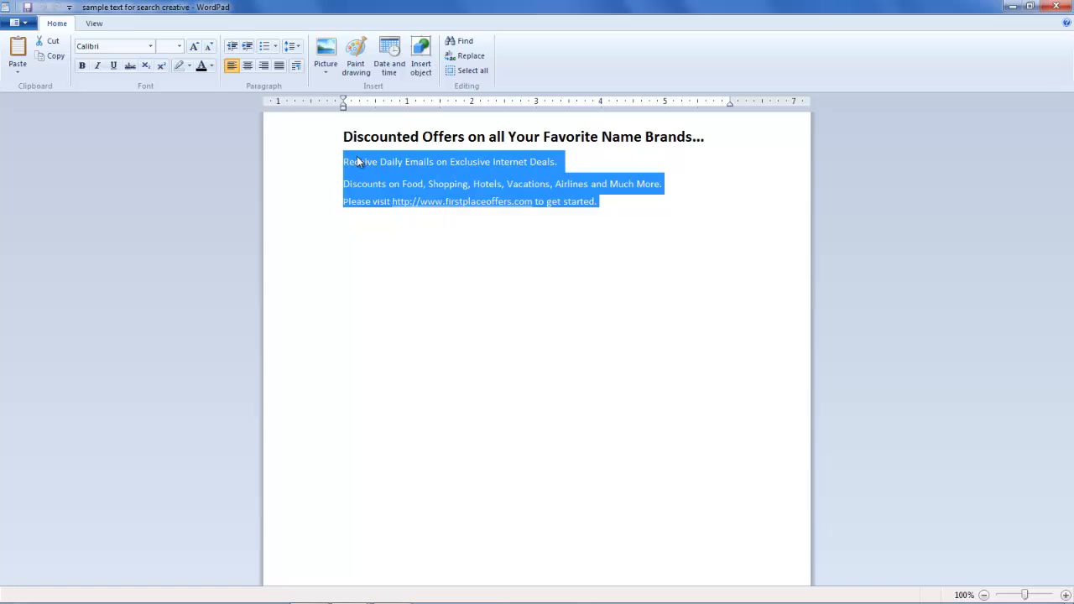
left_click(330, 141)
key("ctrl+c")
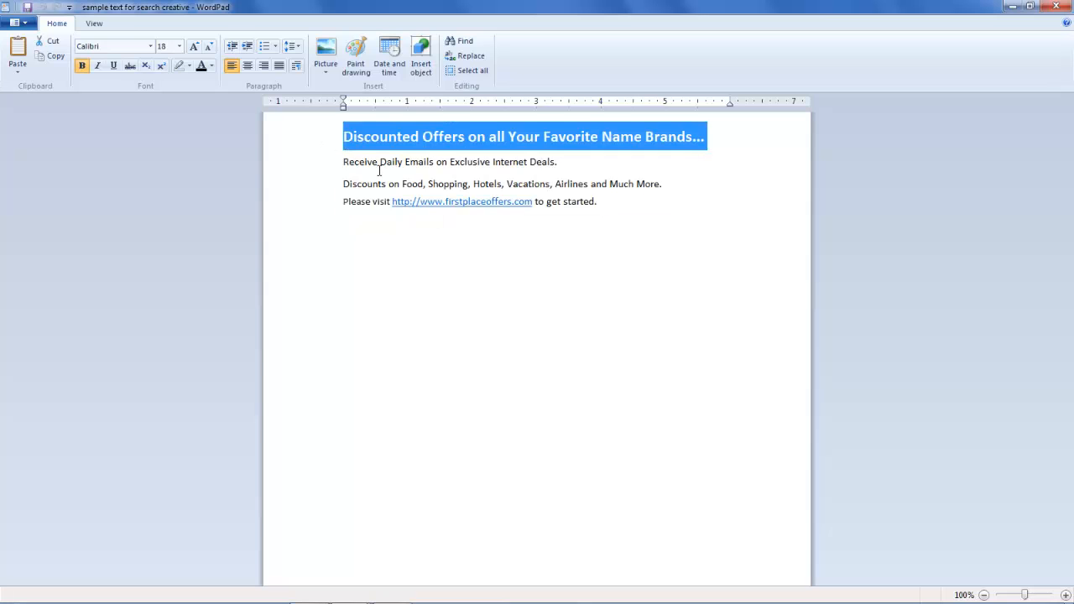
key("alt+Tab")
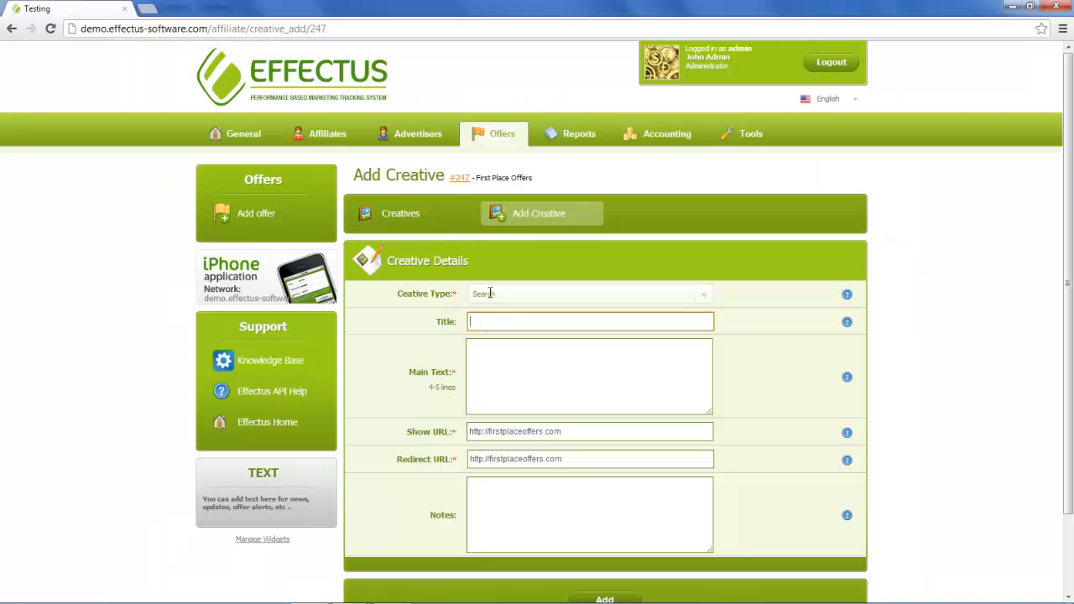
left_click(504, 320)
key("ctrl+v")
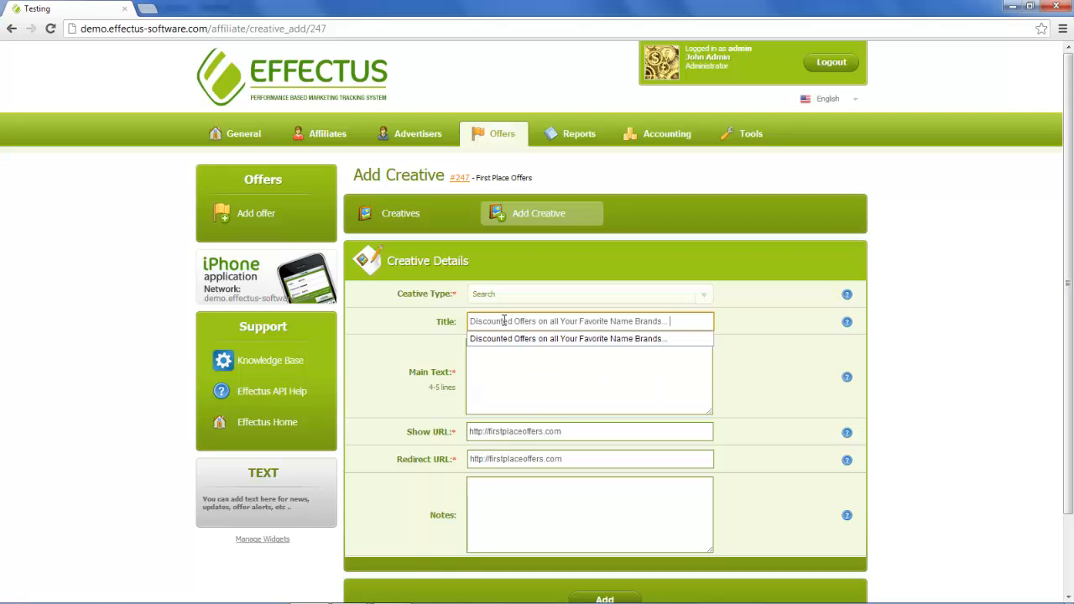
- Copy the three body lines from the sample text into the Main Text field
left_click(506, 363)
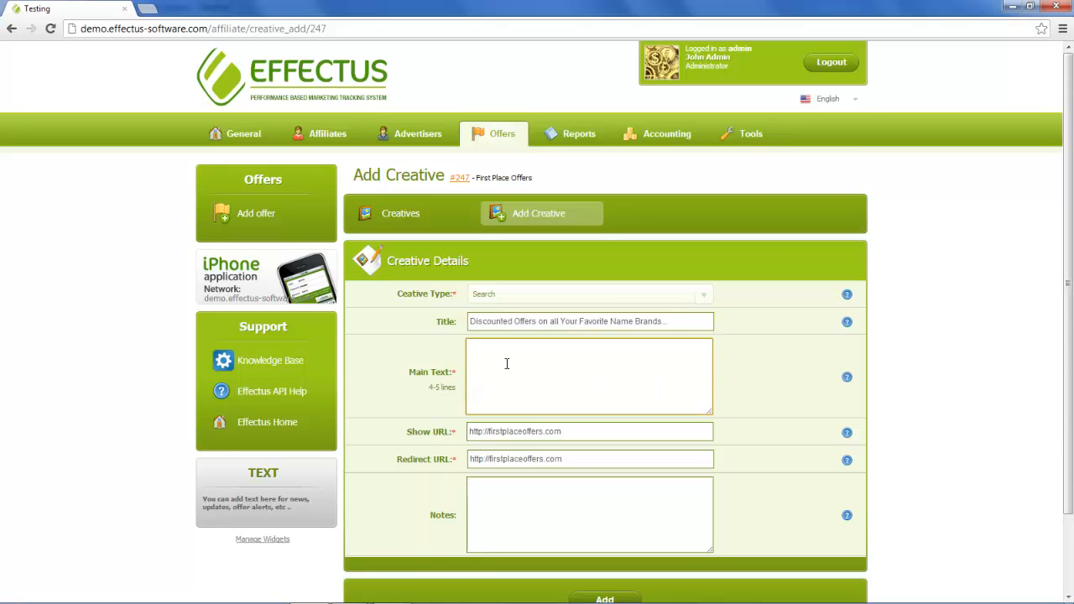
key("alt+Tab")
left_click_drag(327, 162, 331, 204)
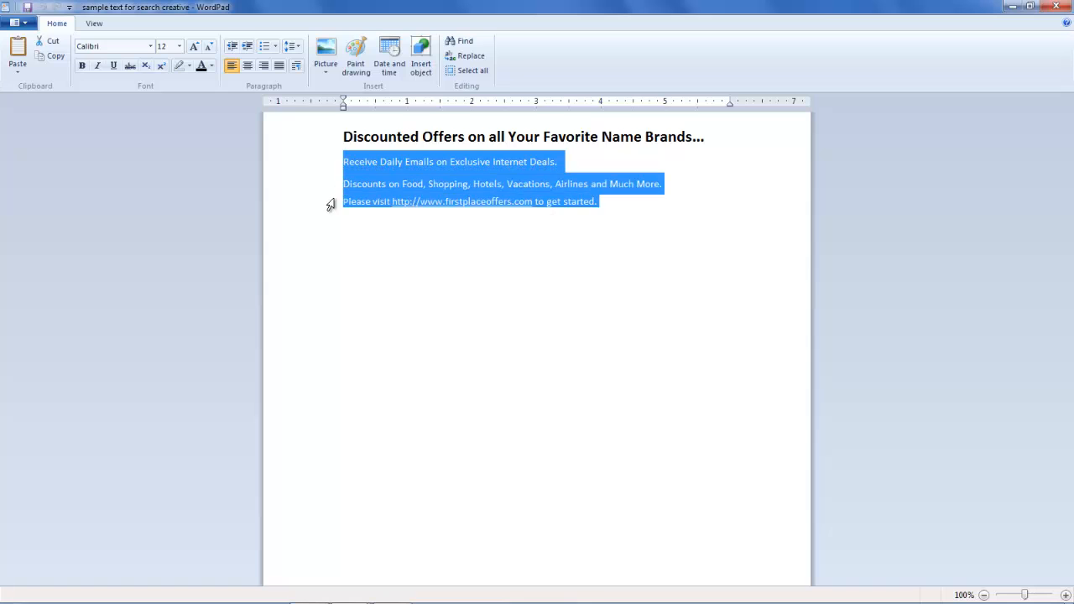
right_click(395, 187)
left_click(424, 209)
key("alt+Tab")
right_click(513, 391)
left_click(545, 467)
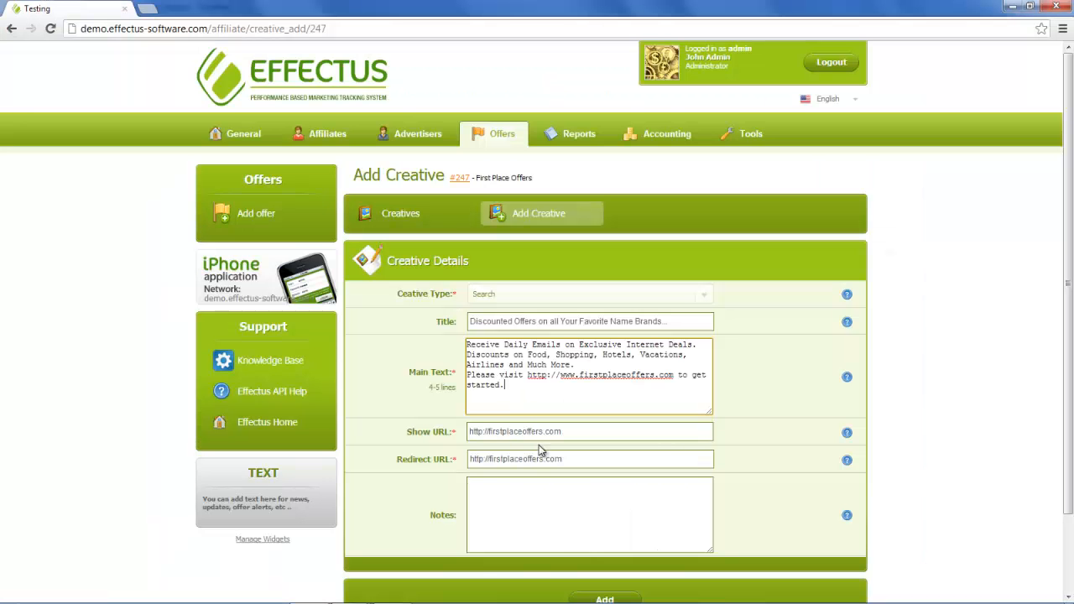
- Set Show URL to 'Click HERE', add the notes 'Notes here', and save the search creative
left_click(567, 431)
left_click_drag(567, 431, 448, 431)
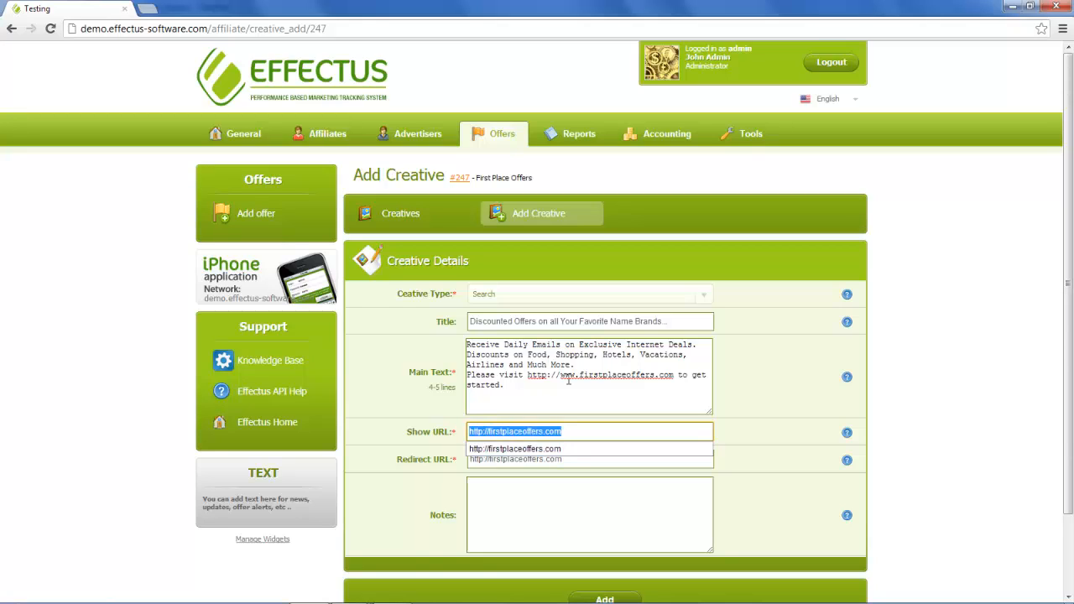
type("Clock HERE")
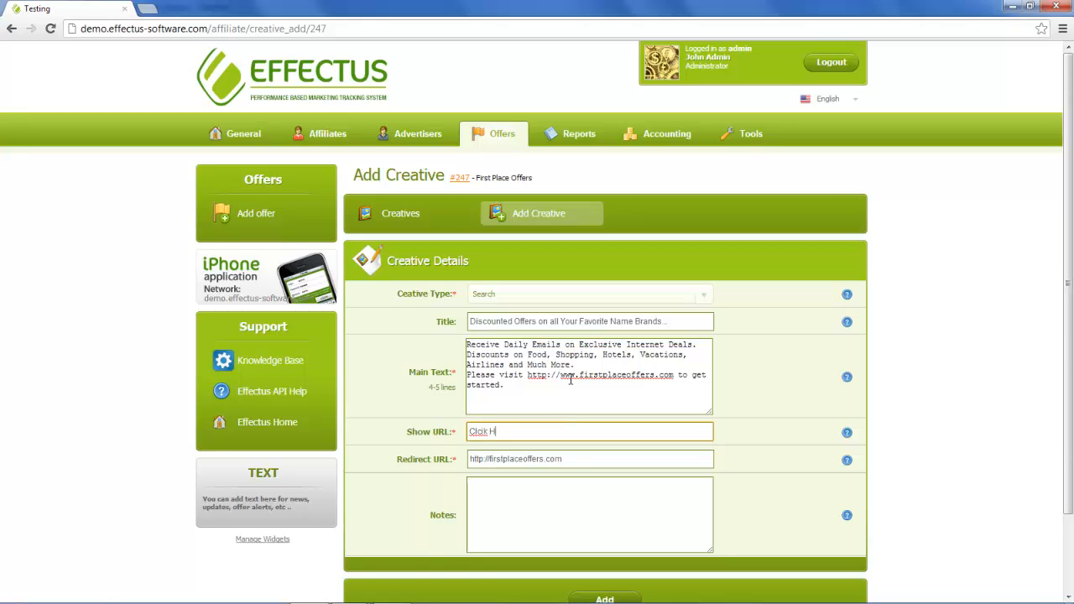
key("BackSpace")
key("BackSpace")
key("BackSpace")
key("BackSpace")
type("ick HERE")
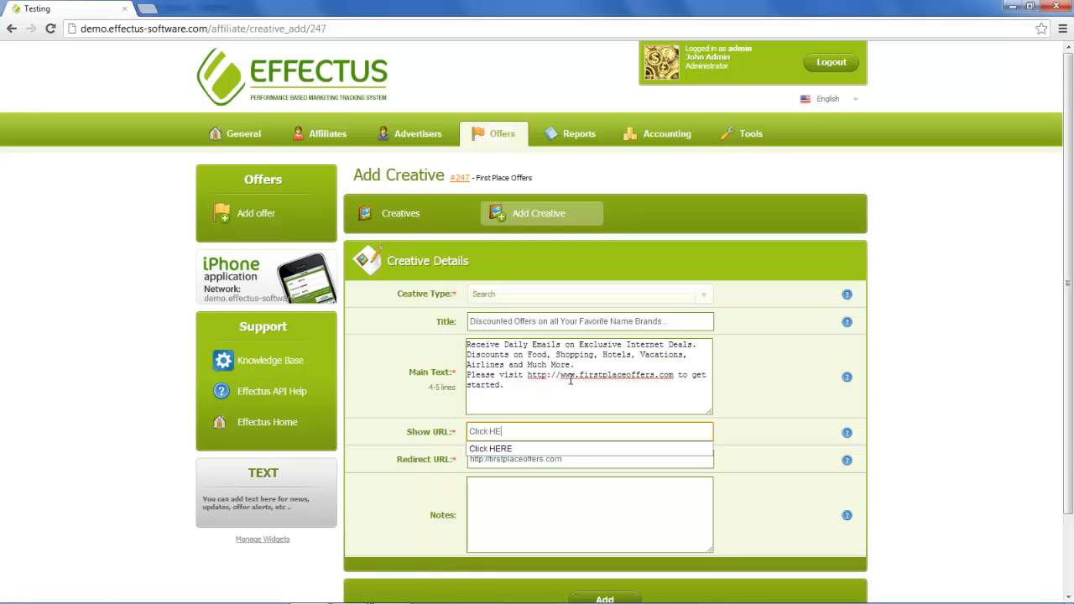
left_click(519, 450)
left_click(510, 501)
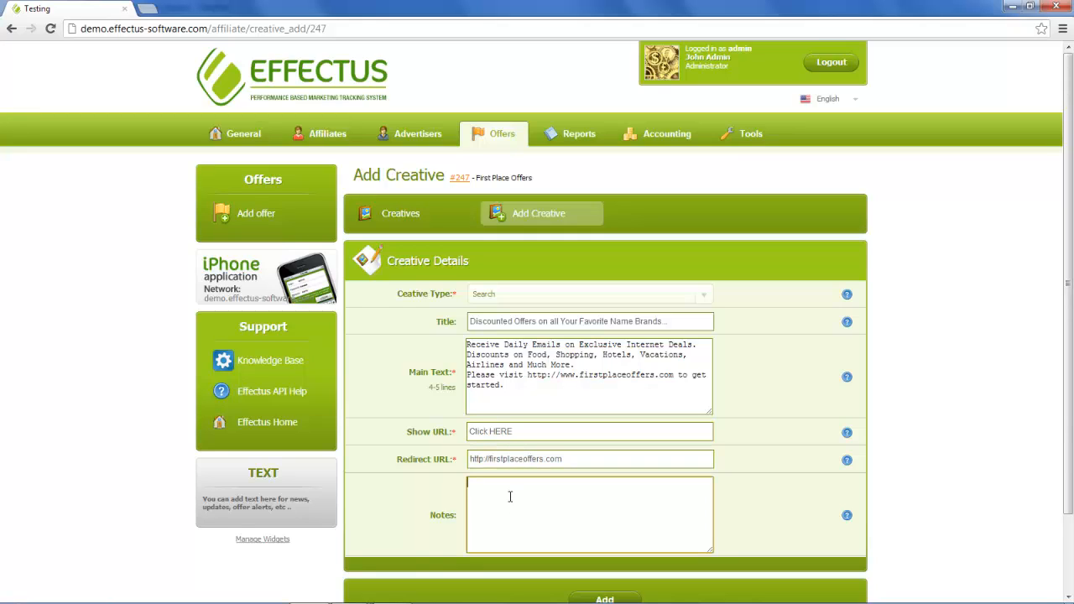
type("Notes here")
left_click(608, 599)
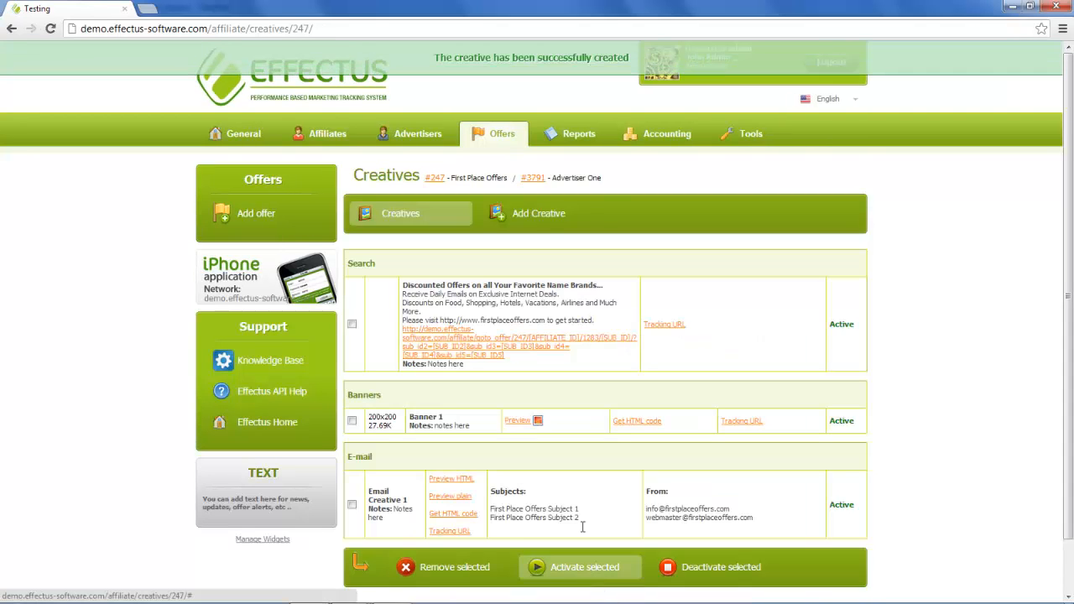
- Start a Flash Movie creative for offer #247 titled 'Flash Movie Creative 1'
left_click(535, 214)
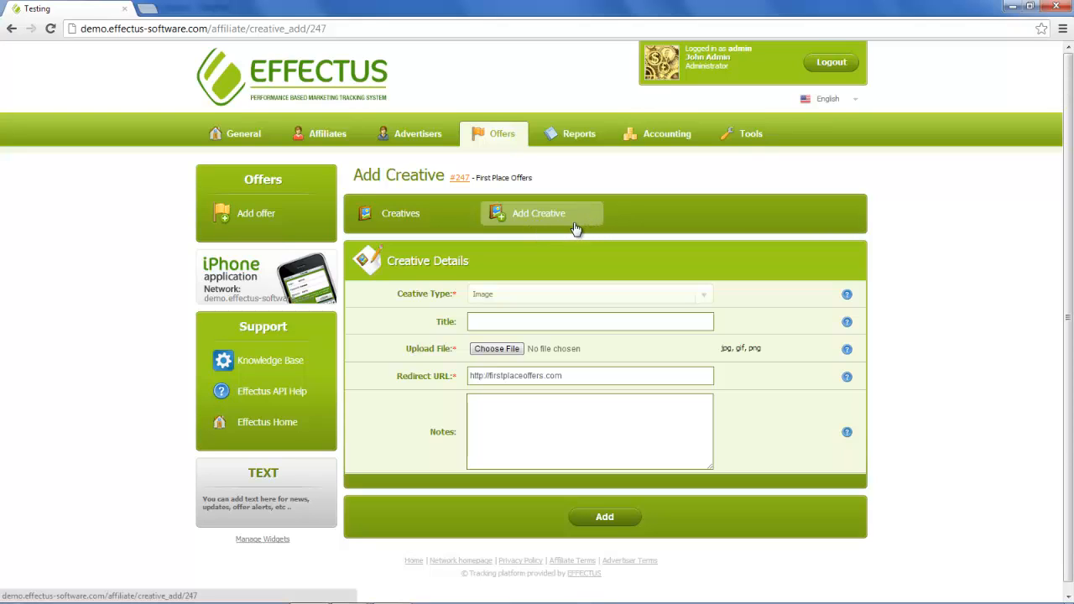
left_click(513, 295)
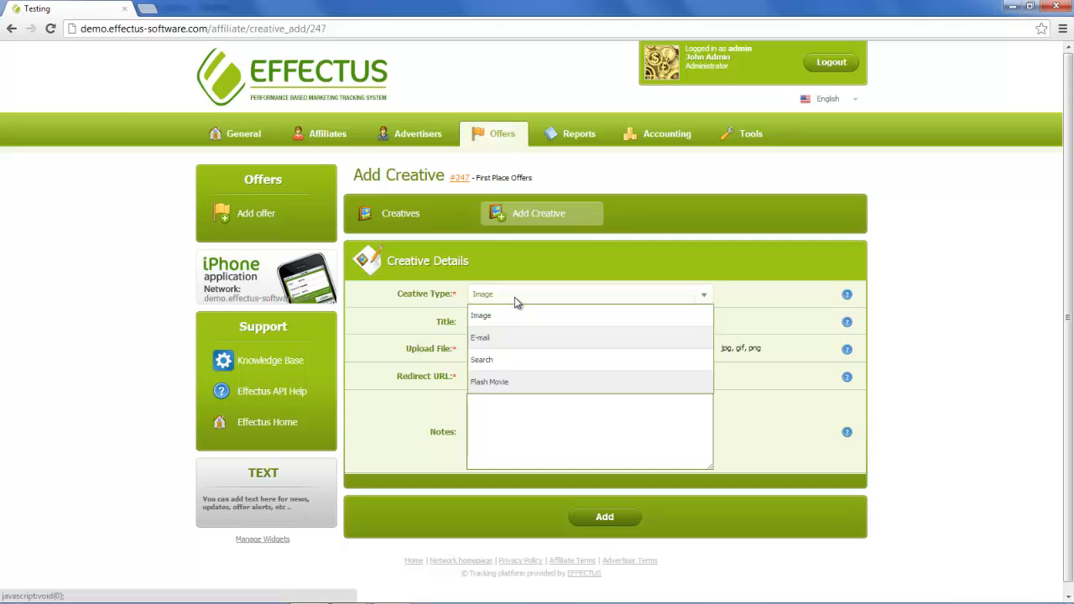
left_click(502, 382)
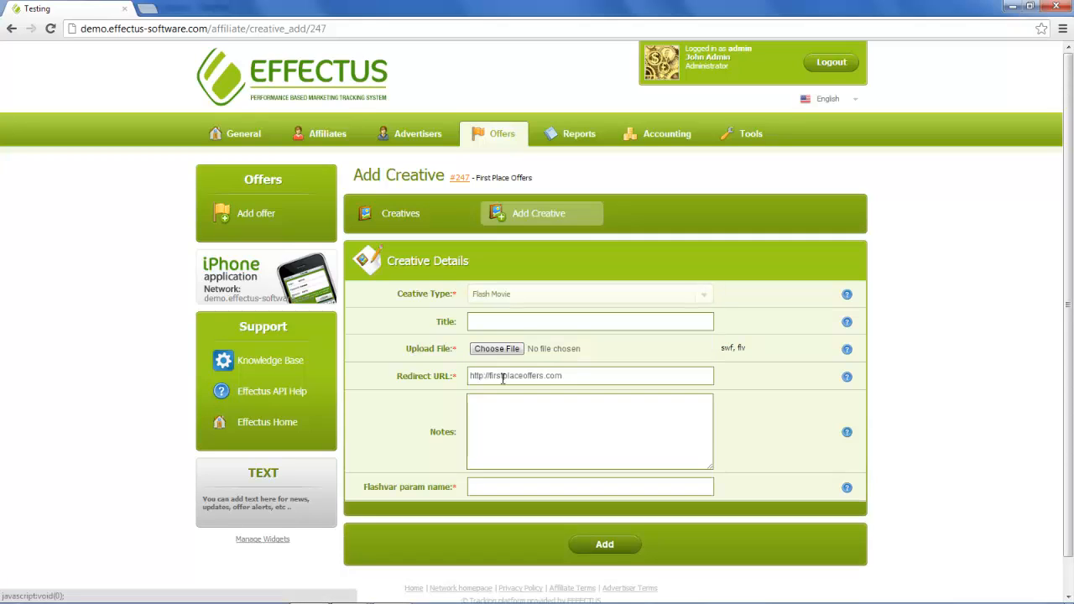
left_click(521, 324)
type("F")
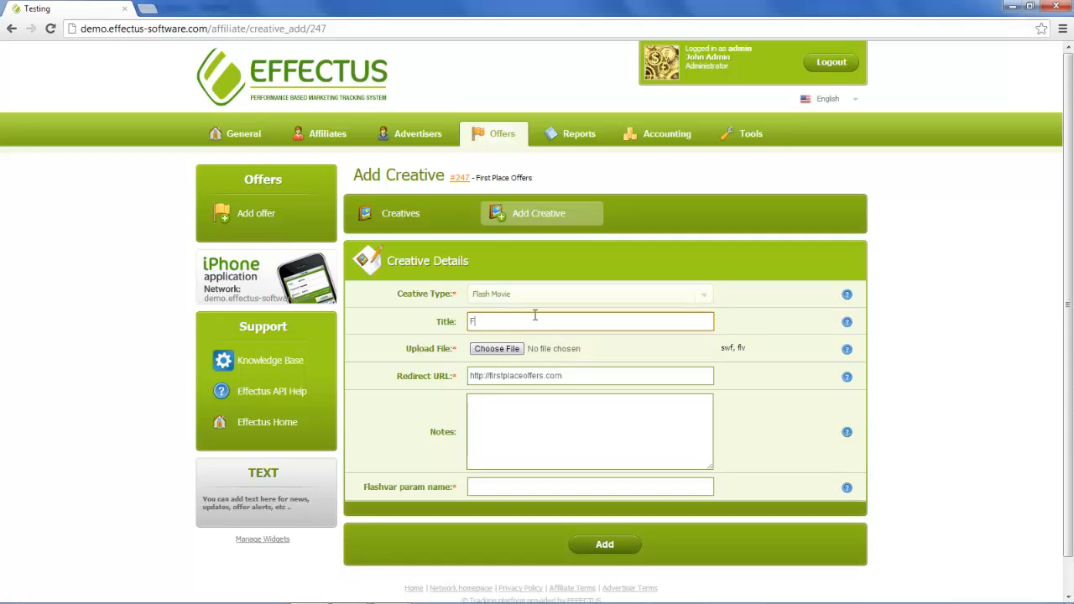
type("lah")
key("BackSpace")
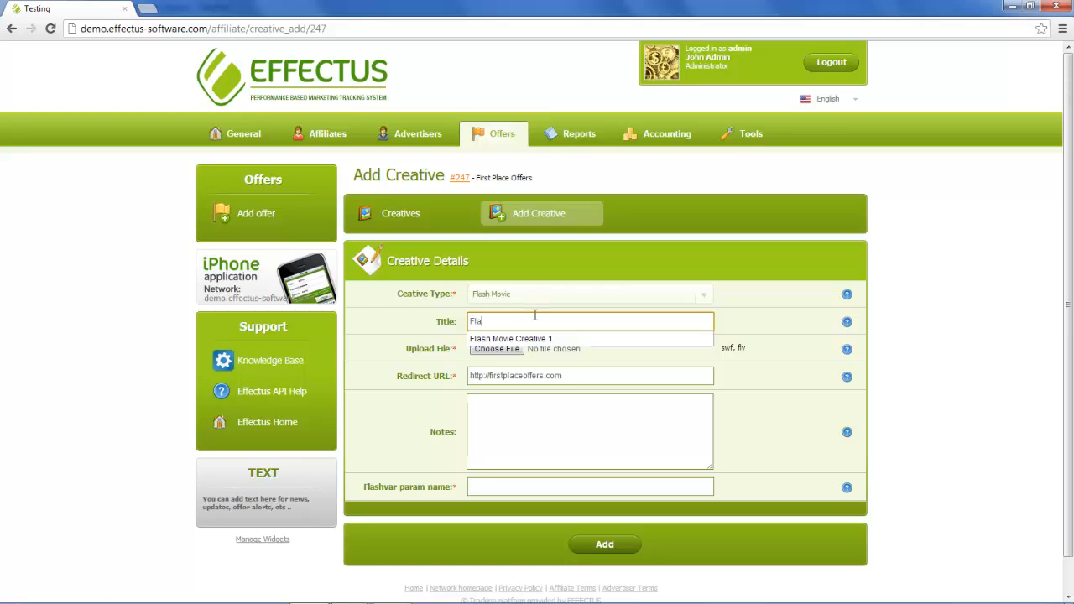
left_click(538, 339)
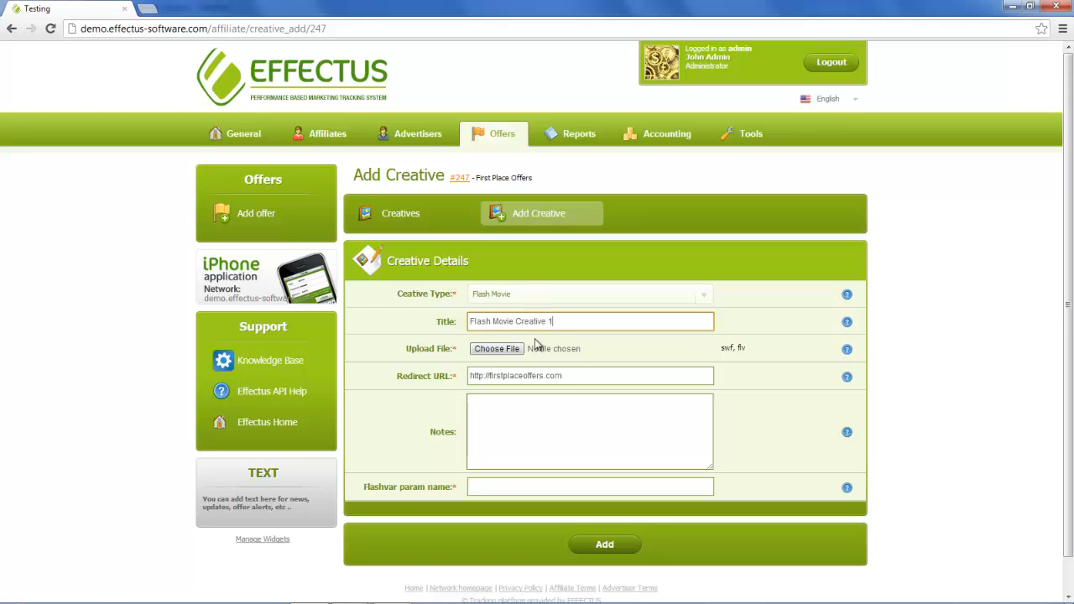
- Attach 600x240.swf as the Flash Movie creative's upload file
left_click(511, 354)
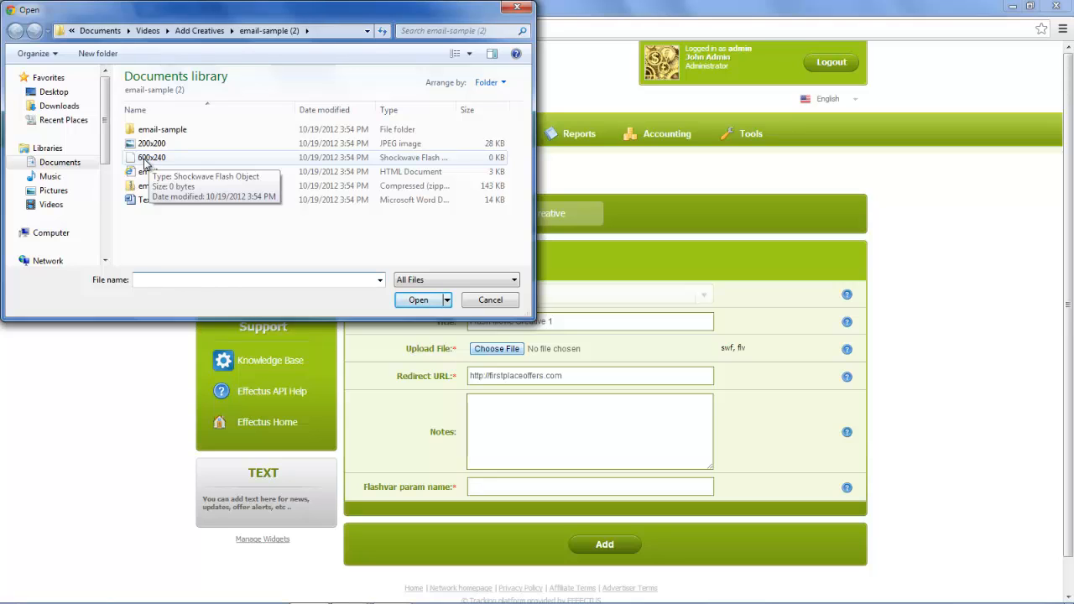
left_click(145, 162)
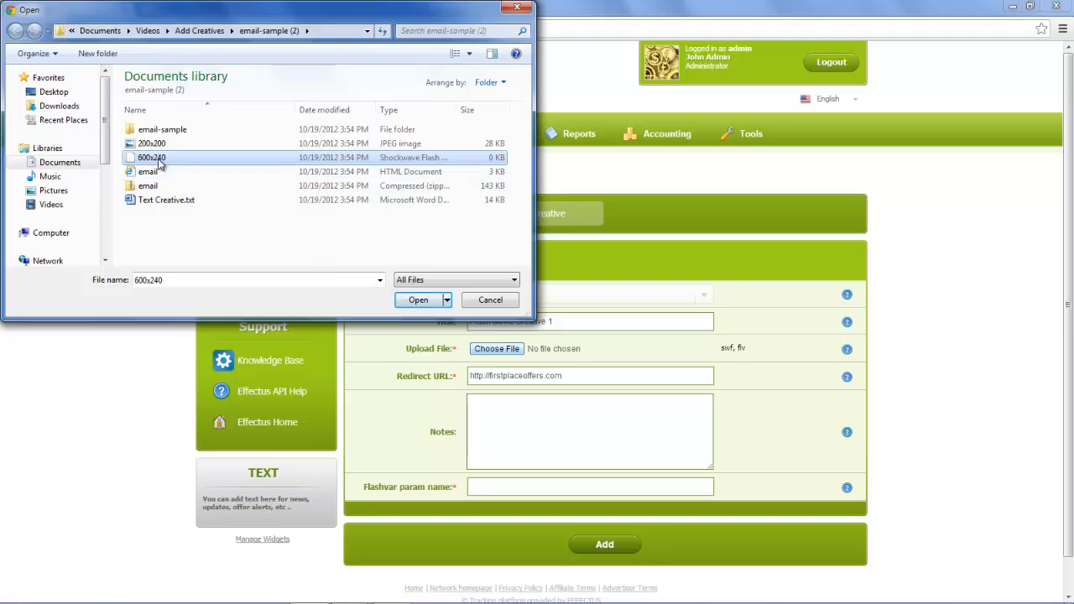
left_click(417, 300)
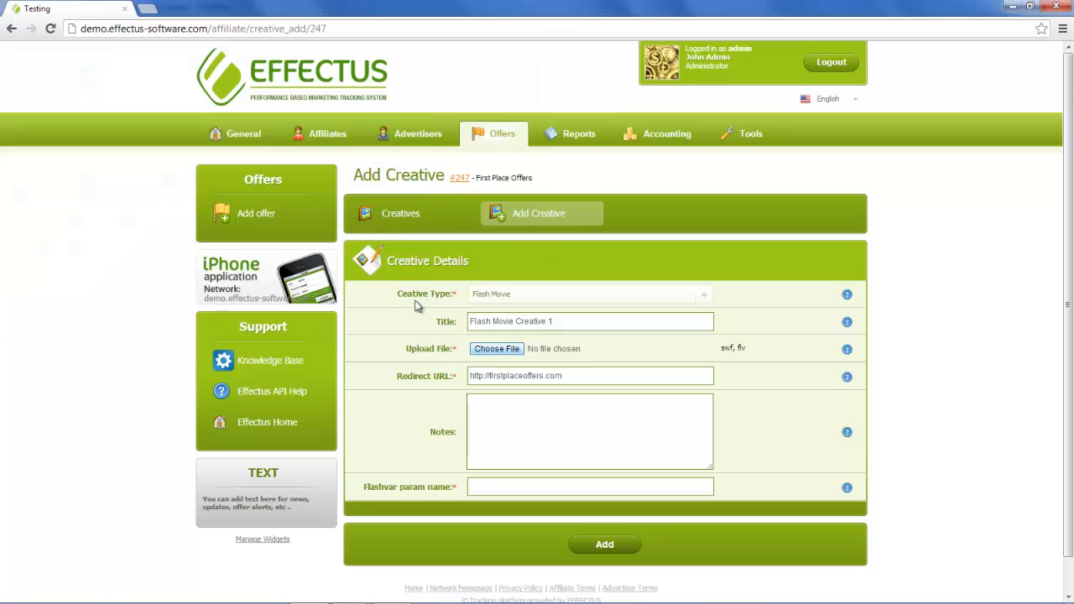
left_click_drag(737, 347, 747, 347)
- Enter the note 'notes here', fill in the Flashvar parameter name, and add the Flash Movie creative
left_click(742, 348)
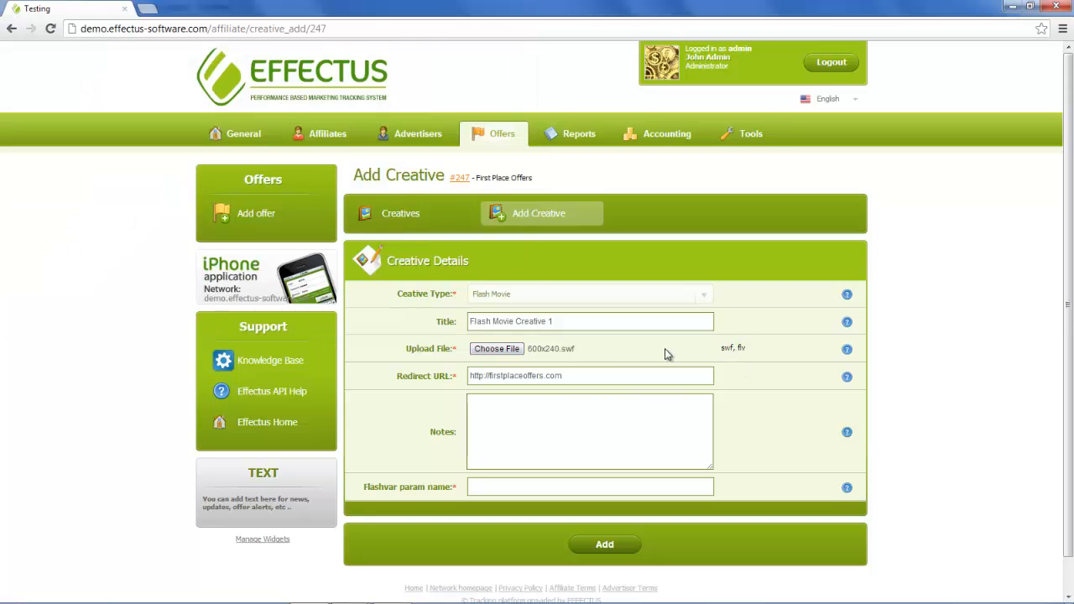
left_click(566, 375)
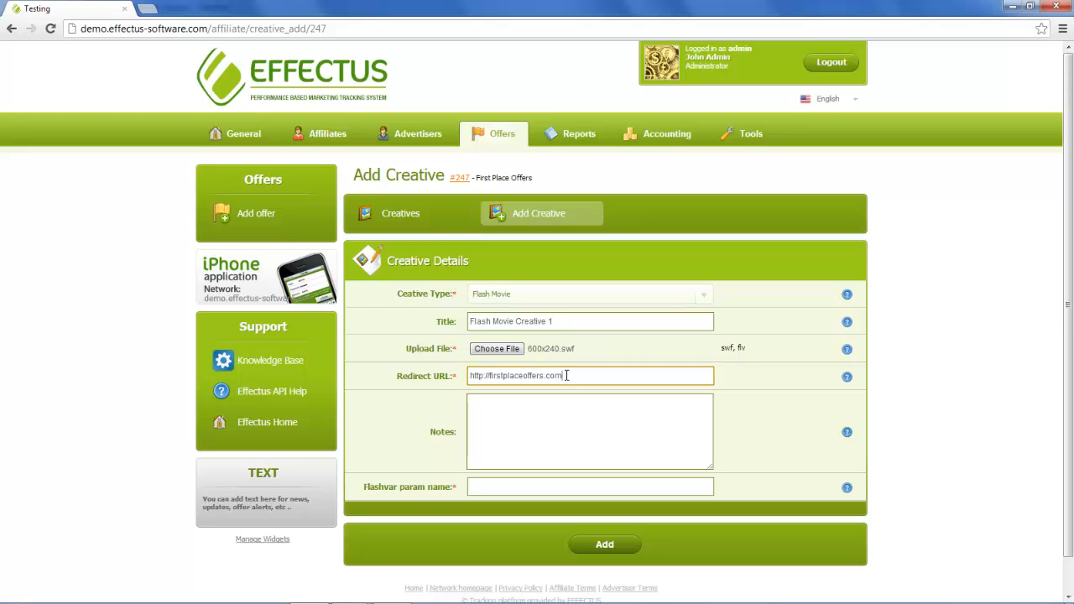
left_click(546, 403)
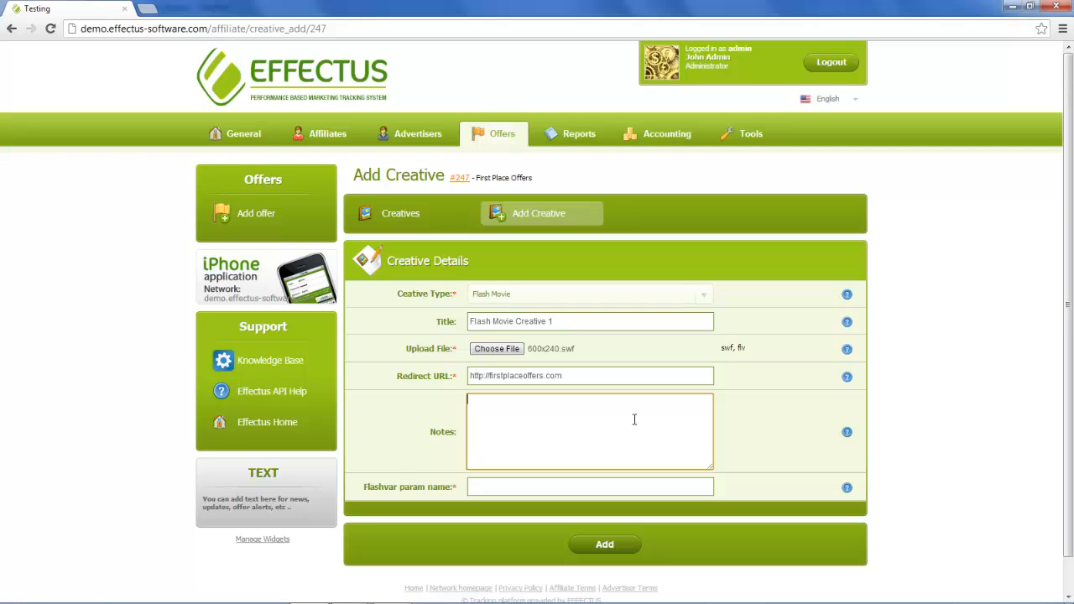
type("notes here")
left_click(571, 486)
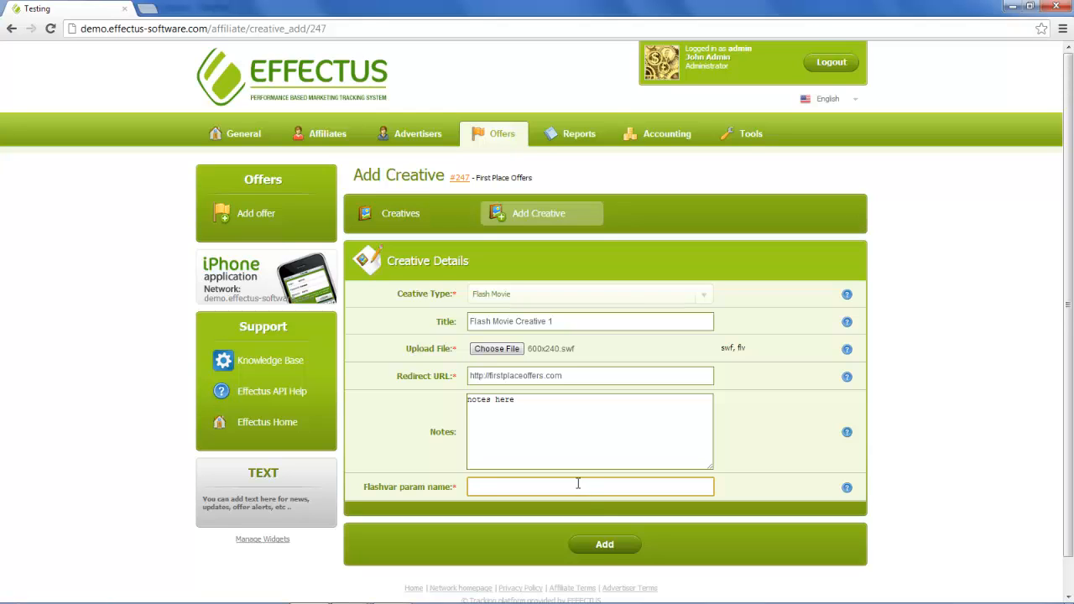
left_click(604, 545)
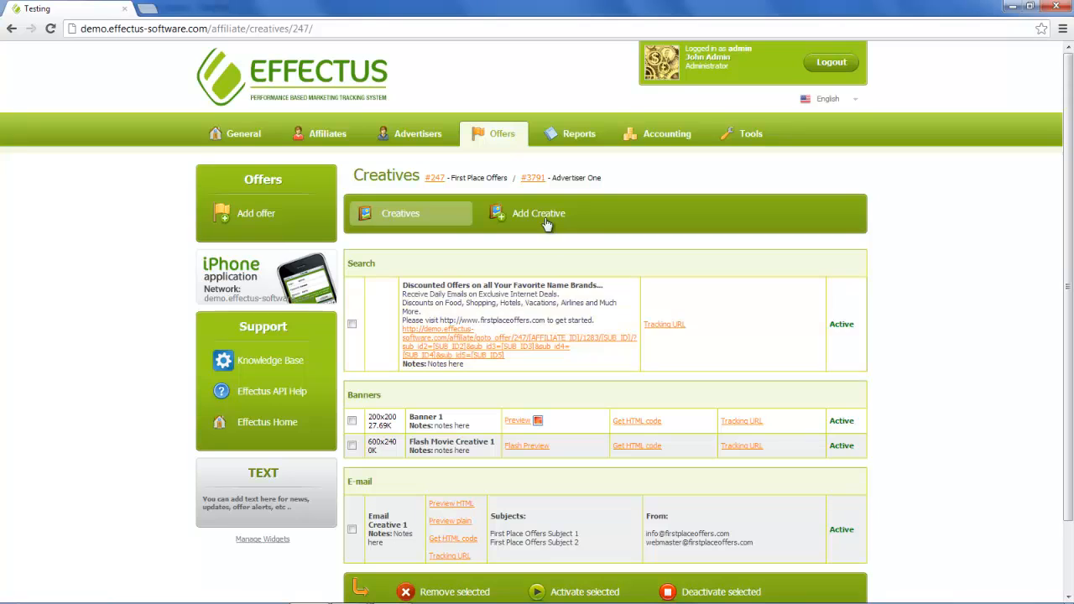
- Find First Place Offers in the offers list and show offer #247's creatives
left_click(497, 137)
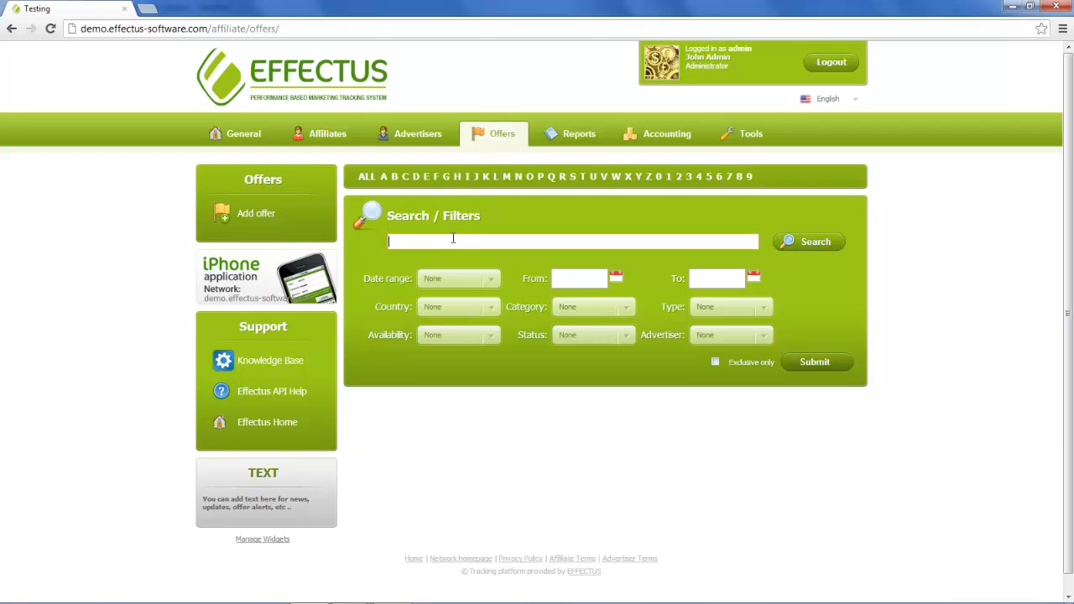
left_click(479, 238)
type("Fisr")
type("rst")
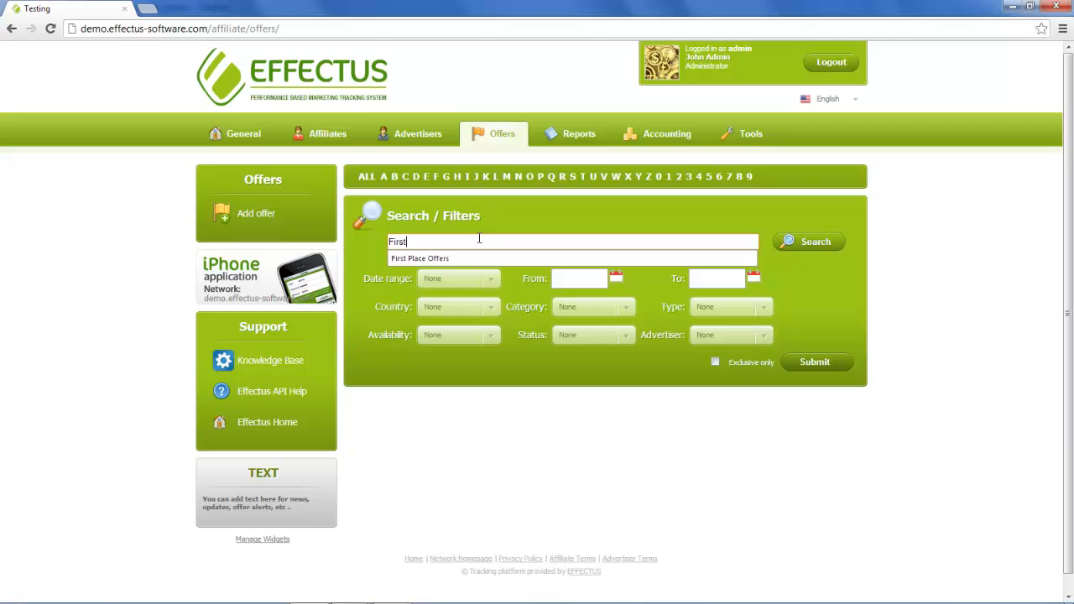
left_click(461, 260)
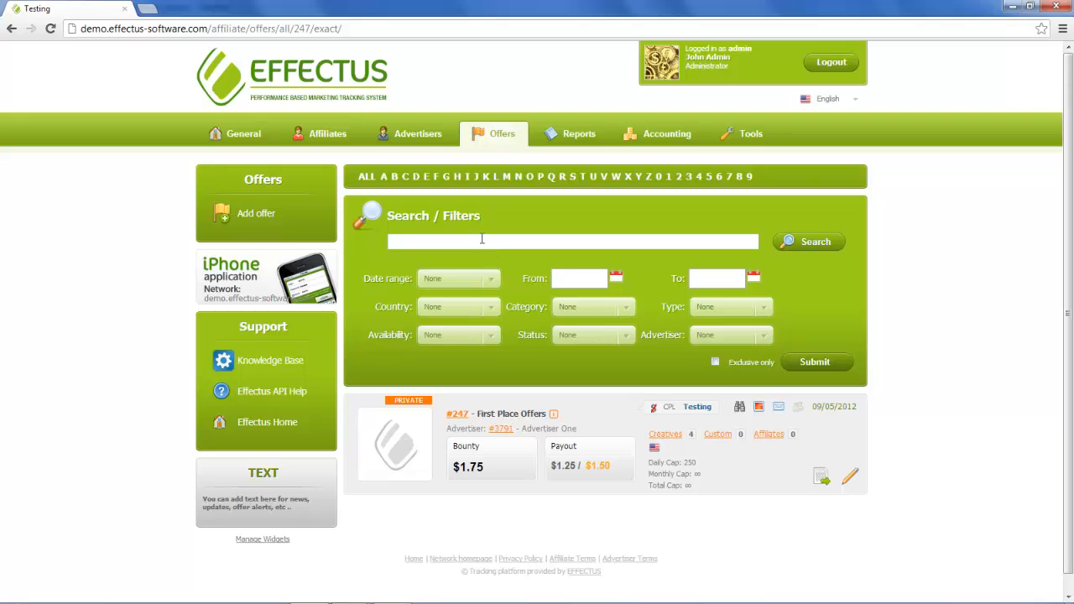
left_click(667, 436)
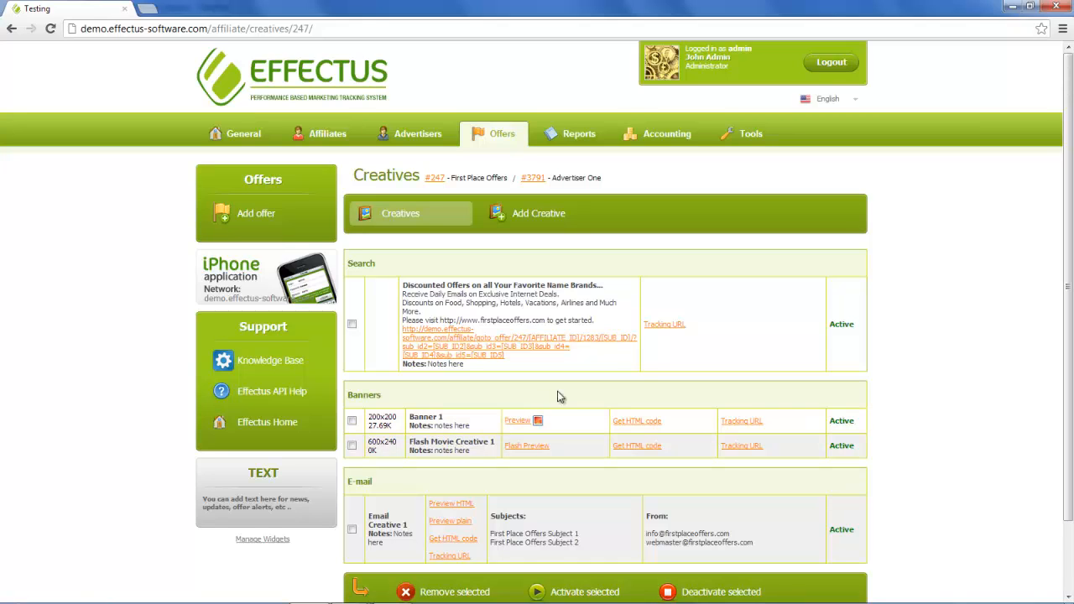
- View Banner 1's HTML embed code and tracking URL
mouse_move(538, 424)
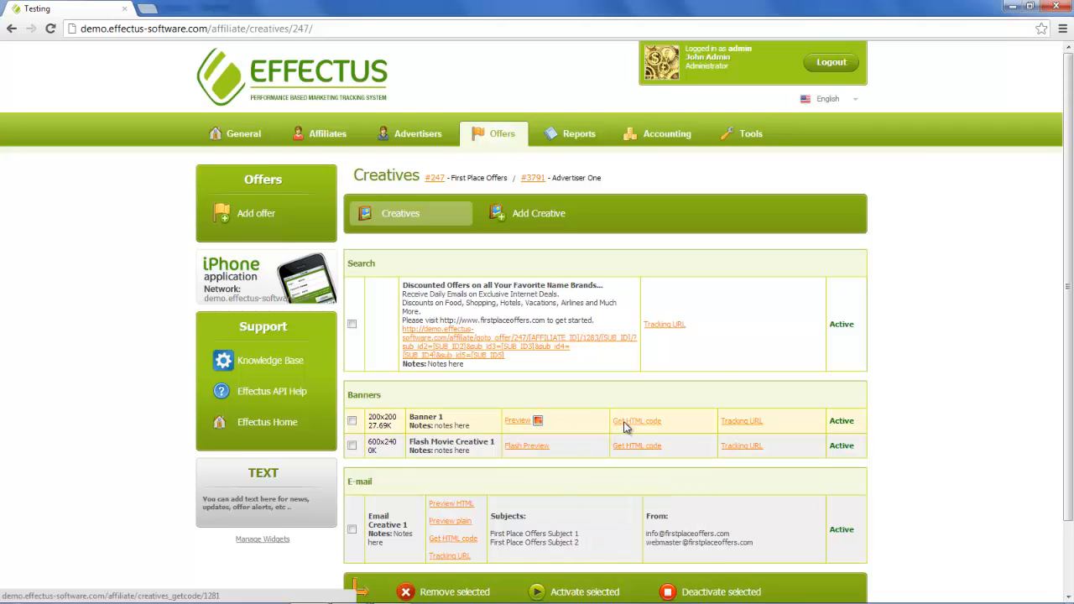
left_click(625, 424)
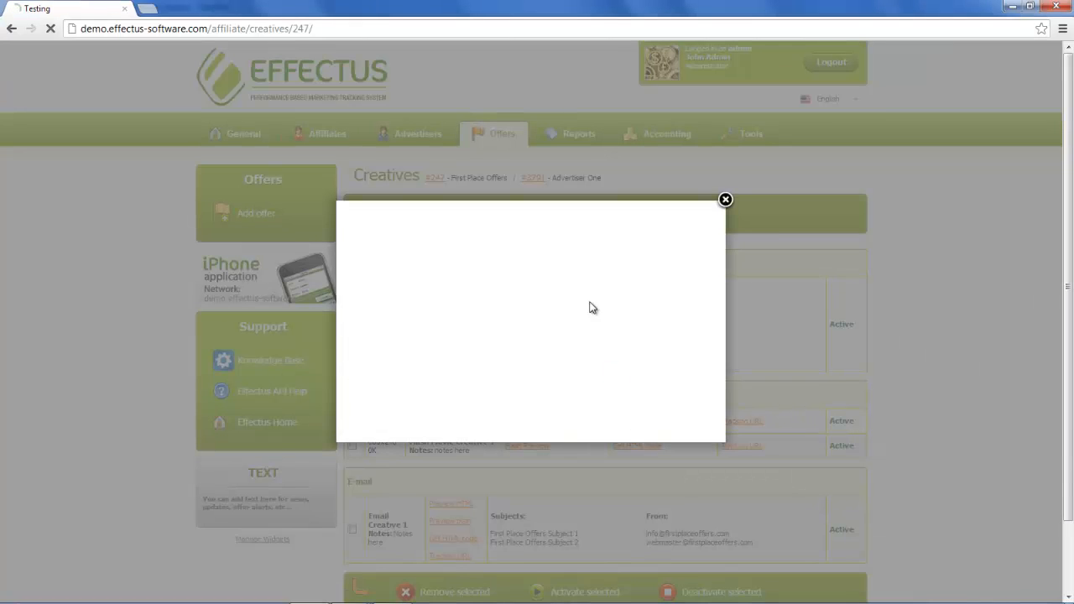
left_click(726, 200)
left_click(742, 421)
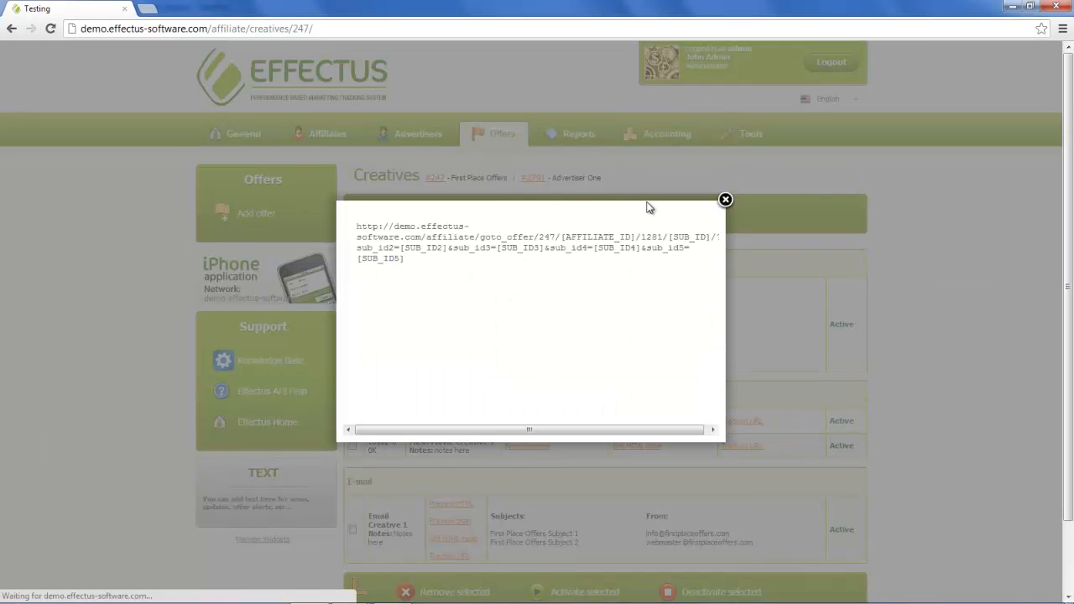
left_click(726, 201)
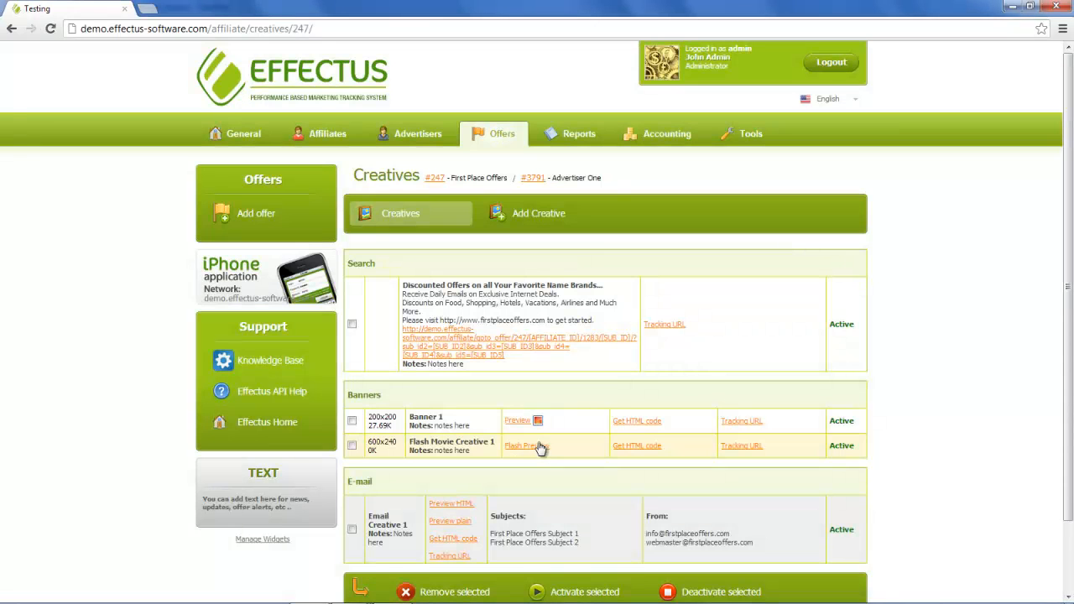
- Copy Flash Movie Creative 1's HTML embed code
left_click(629, 445)
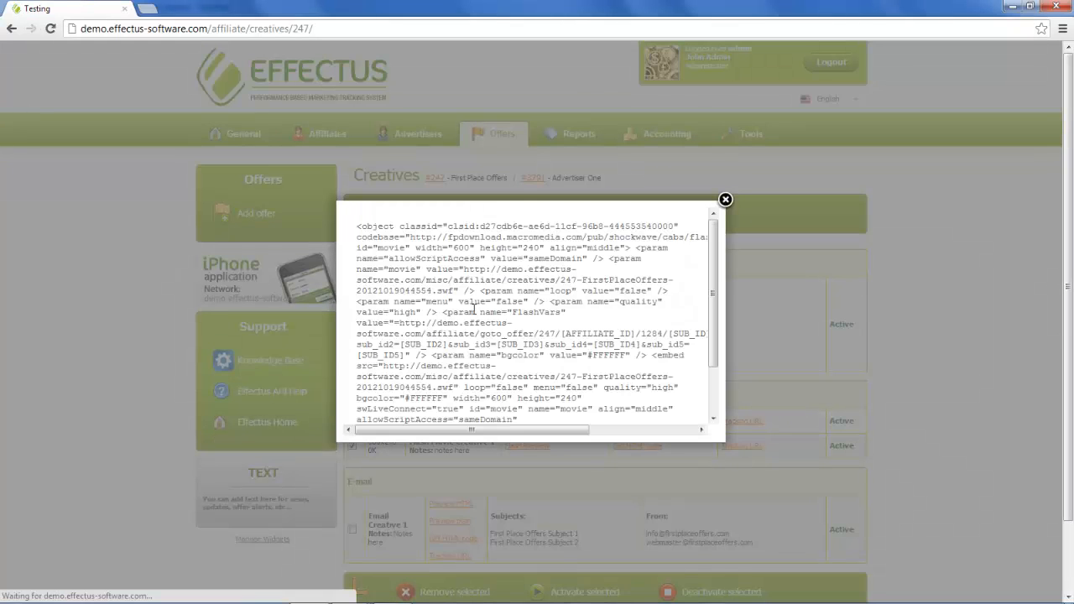
left_click_drag(357, 228, 619, 461)
right_click(550, 339)
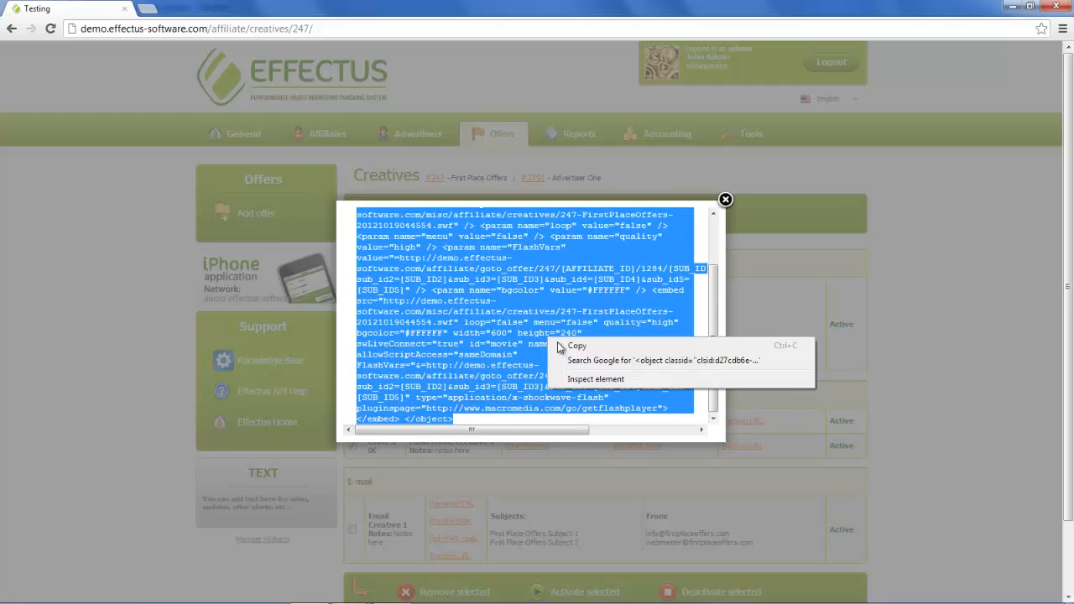
left_click(565, 344)
left_click(726, 200)
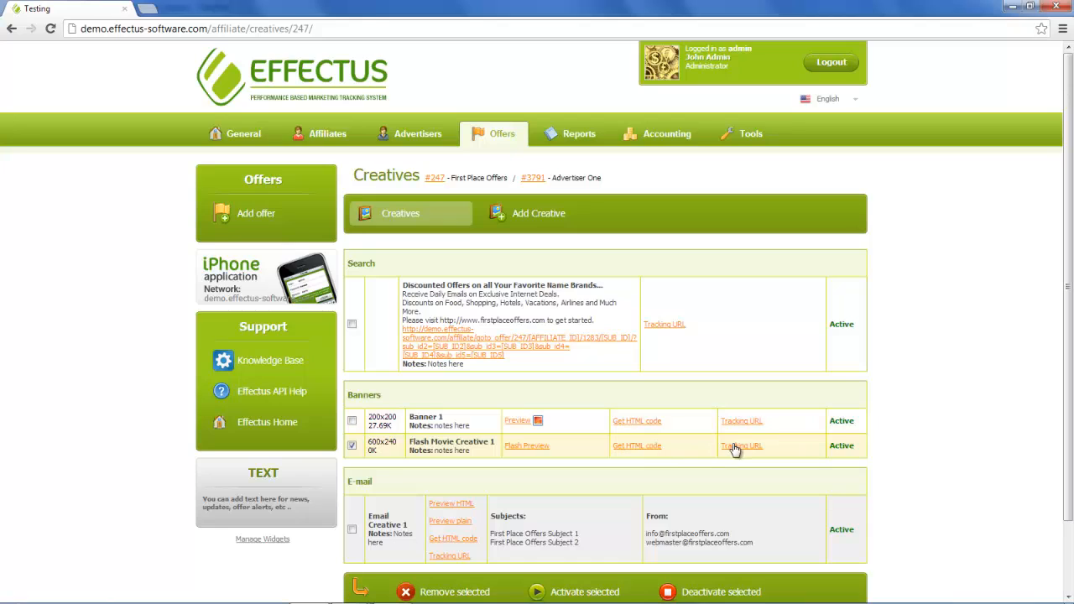
- Copy Flash Movie Creative 1's tracking URL
left_click(735, 448)
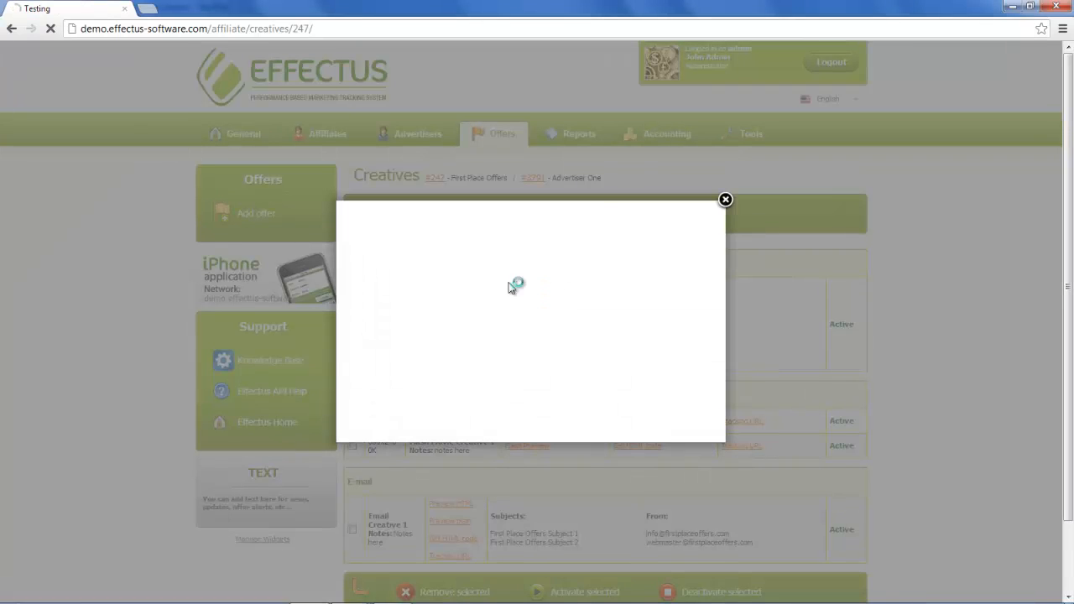
left_click_drag(424, 263, 352, 220)
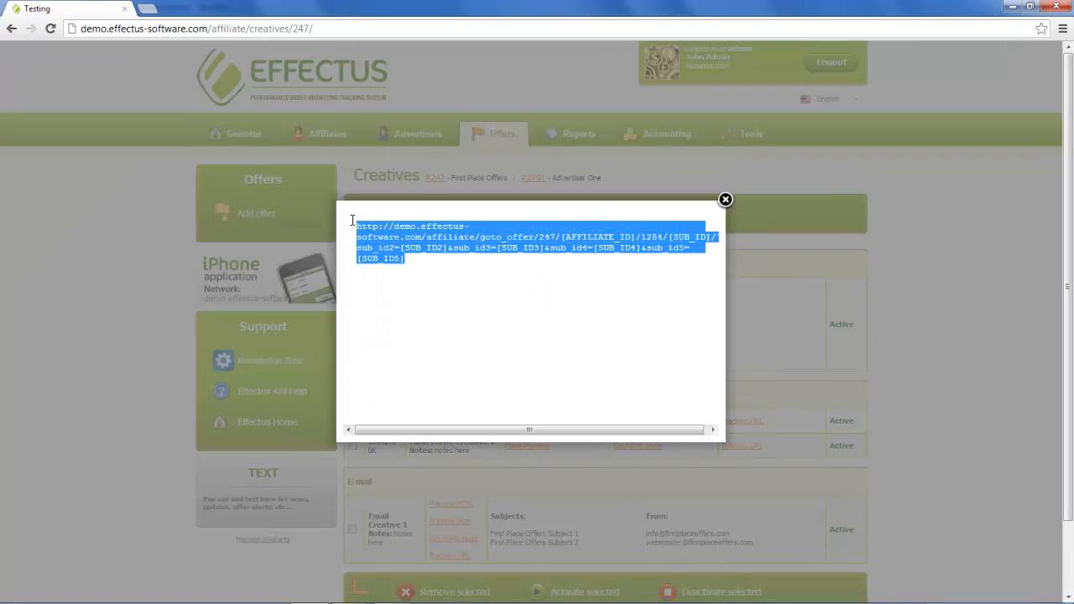
right_click(408, 244)
left_click(434, 249)
left_click(724, 202)
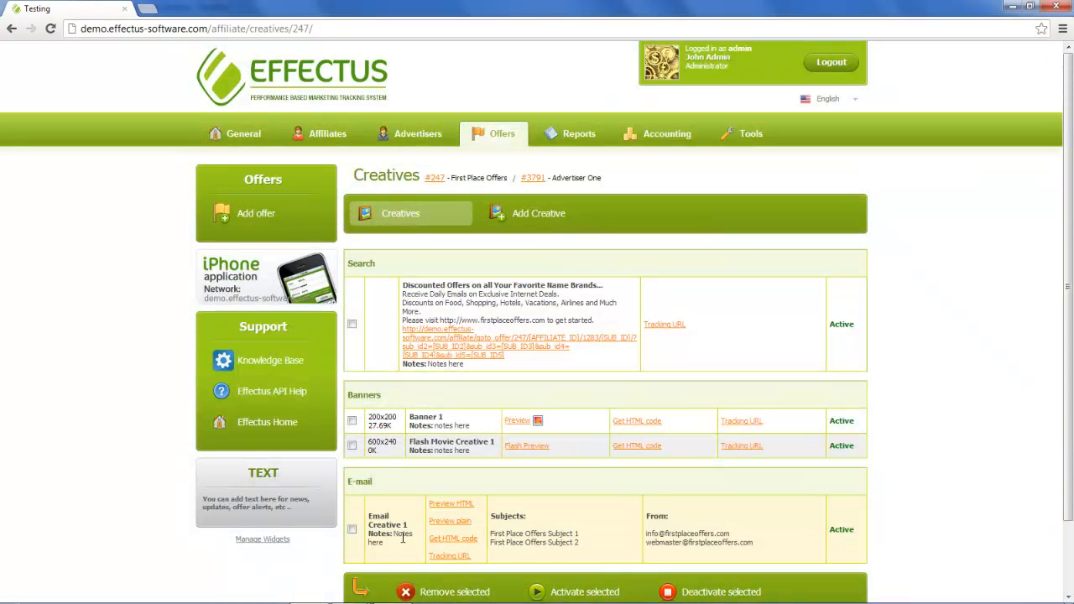
- Review Email Creative 1's HTML and plain-text previews and its HTML code
left_click(440, 505)
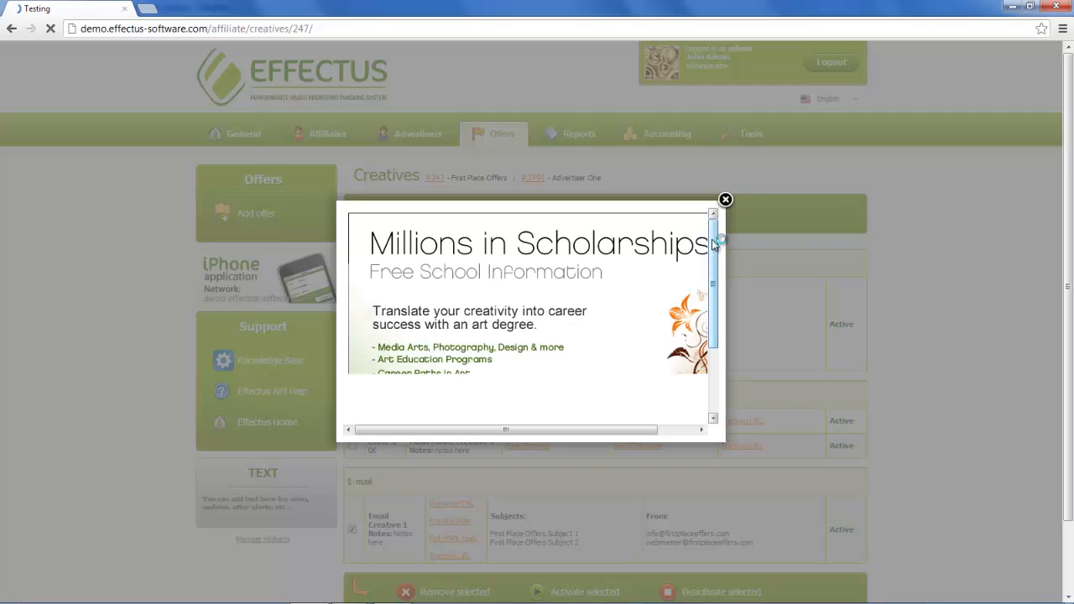
left_click_drag(713, 244, 714, 334)
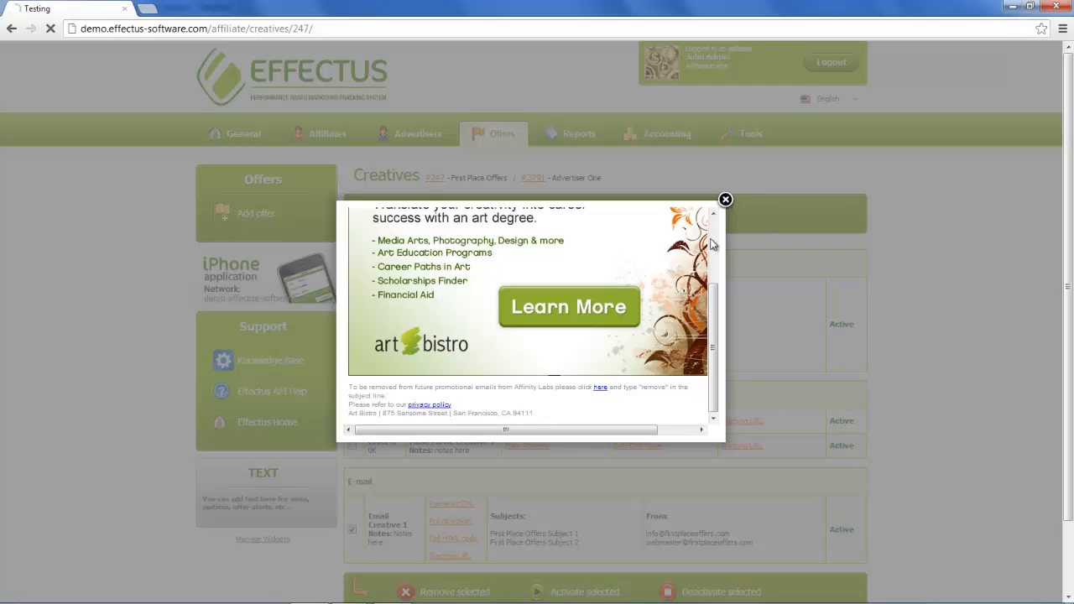
left_click(725, 199)
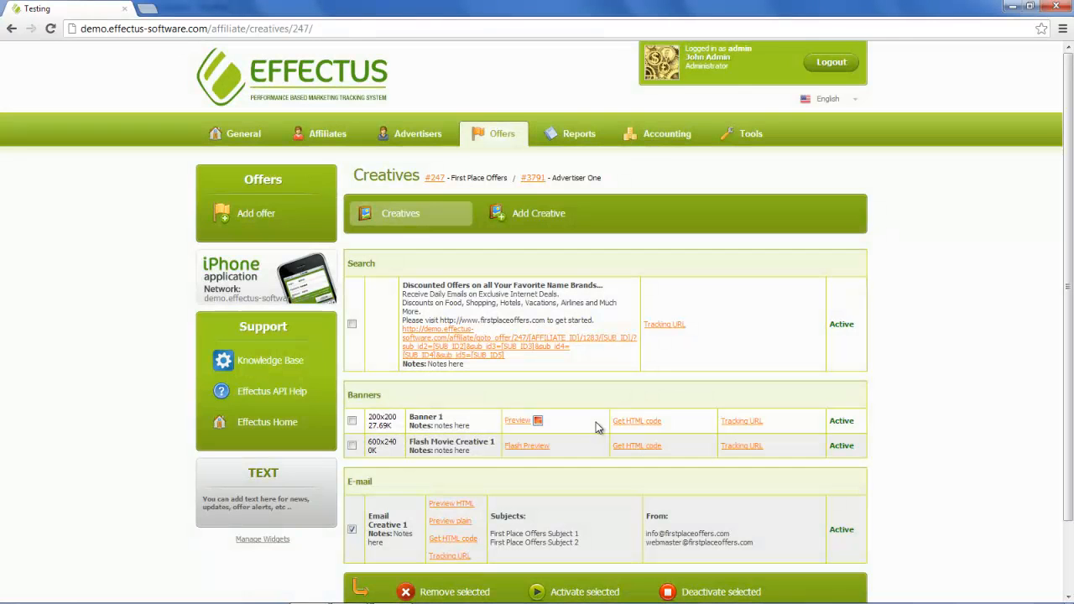
left_click(450, 521)
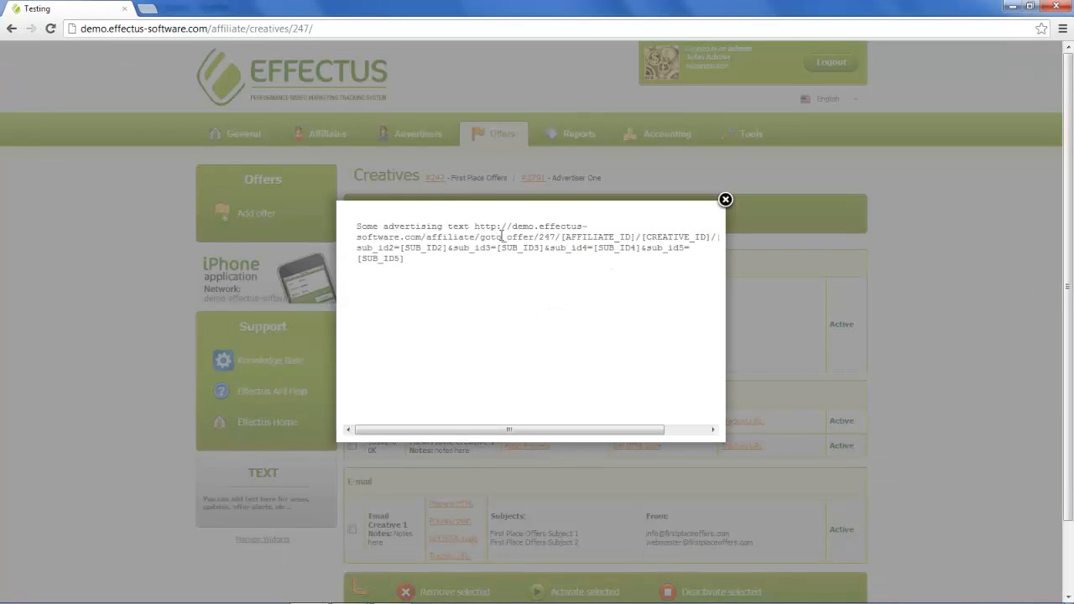
left_click(725, 201)
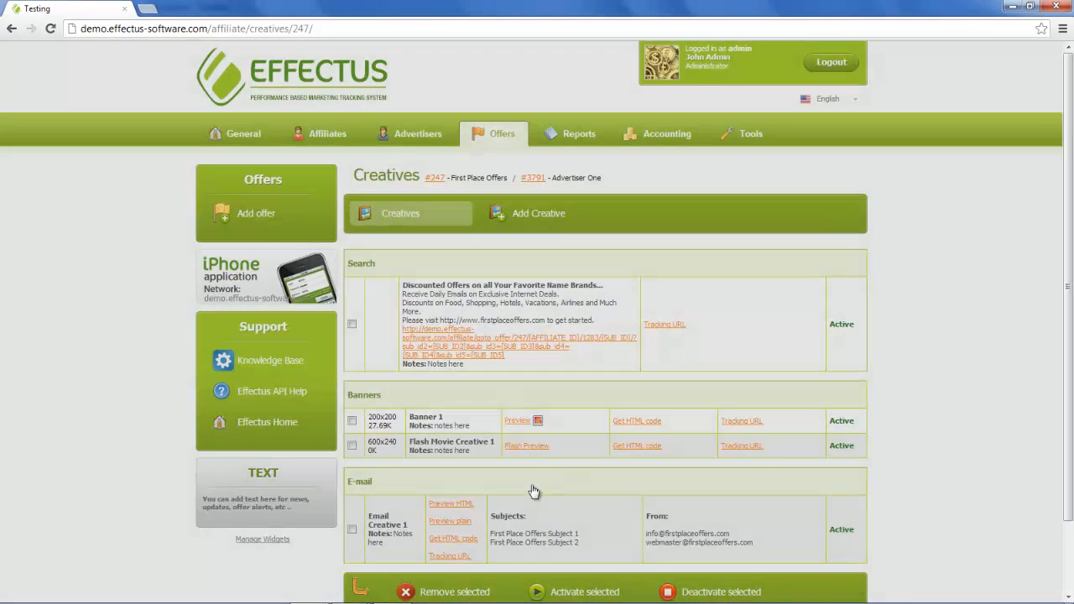
left_click(445, 539)
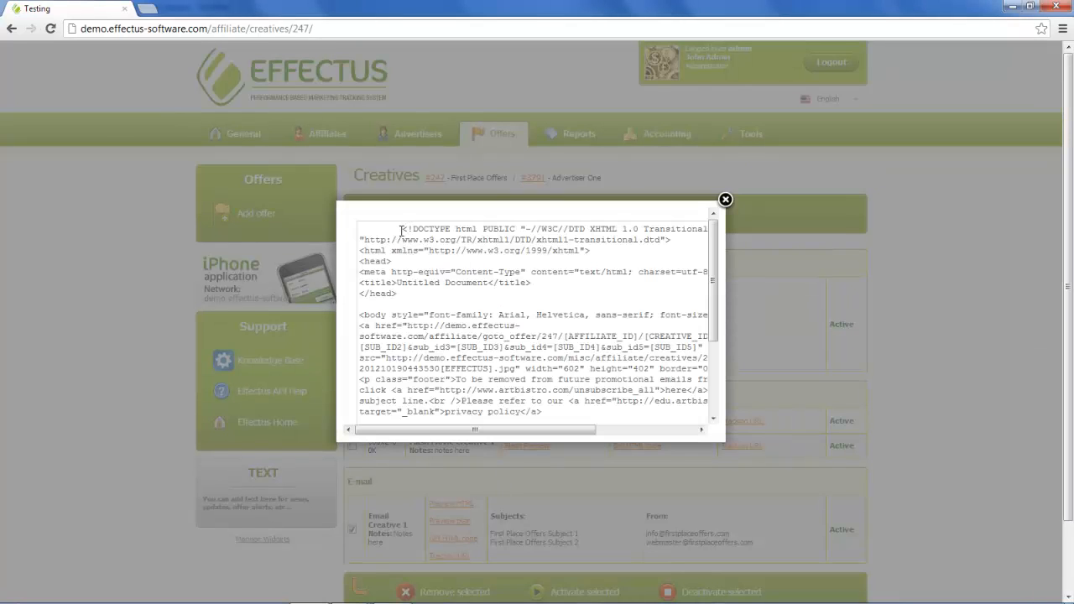
left_click_drag(401, 230, 563, 486)
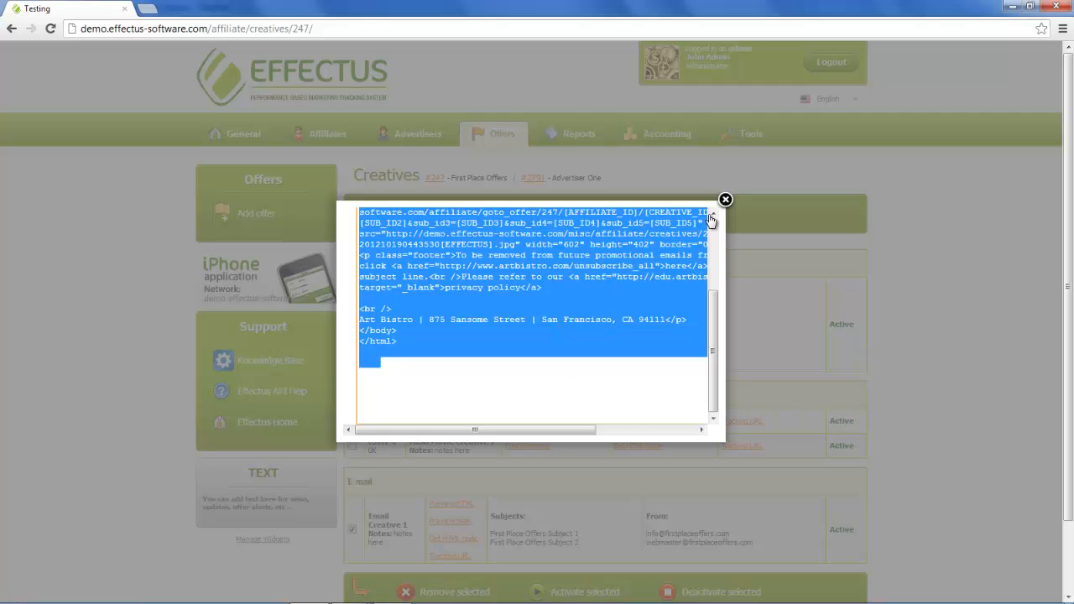
left_click(725, 199)
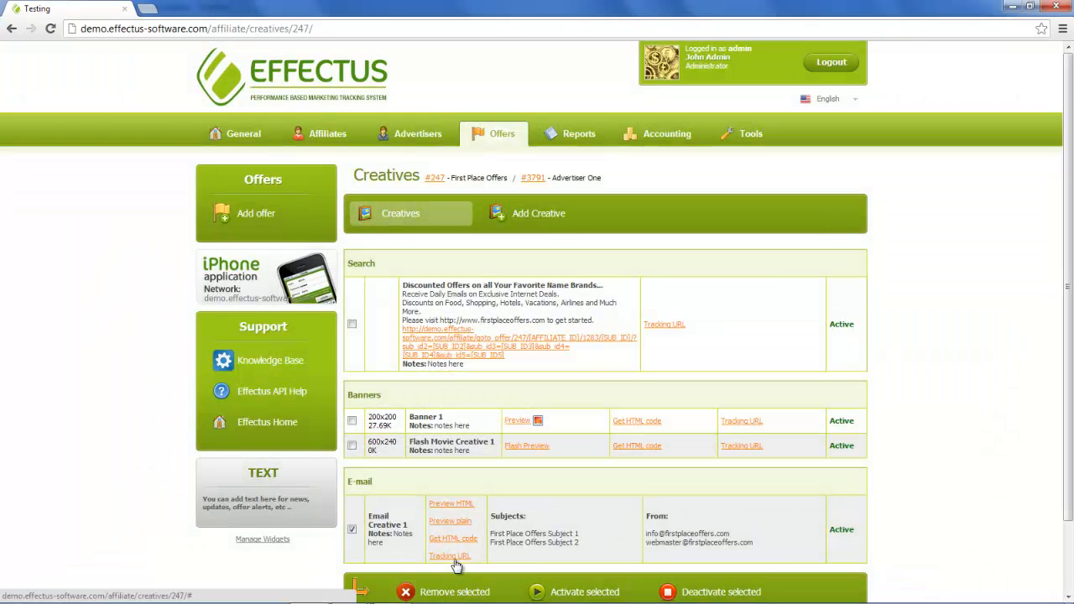
- Copy Email Creative 1's tracking URL
left_click(452, 558)
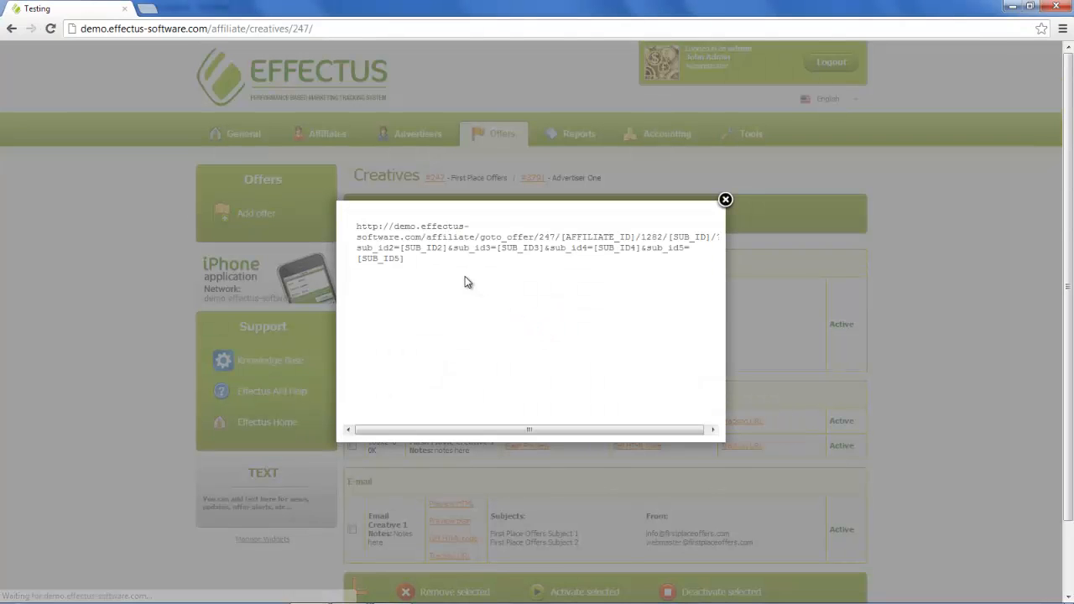
left_click_drag(465, 276, 346, 221)
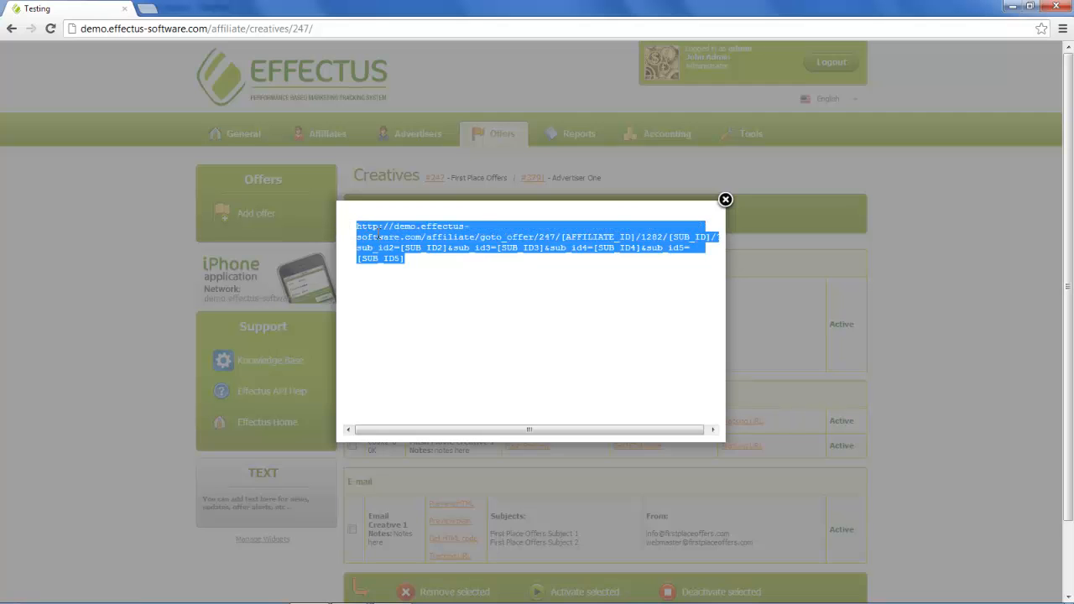
right_click(378, 238)
left_click(395, 244)
left_click(725, 201)
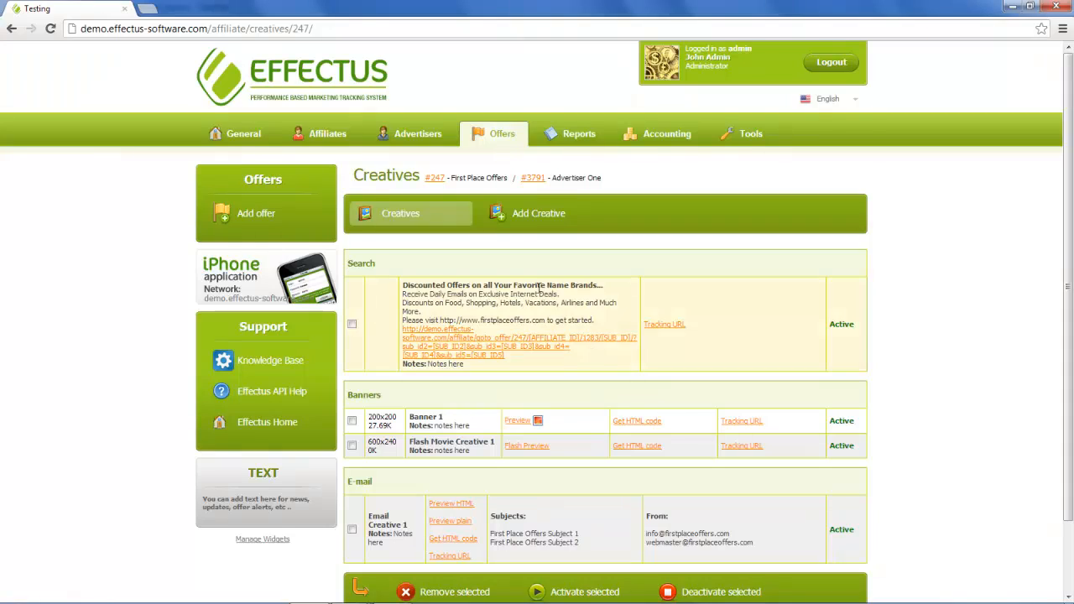
- Delete the checked Search creative from offer #247, confirming the permanent removal
scroll(531, 367, "down", 2)
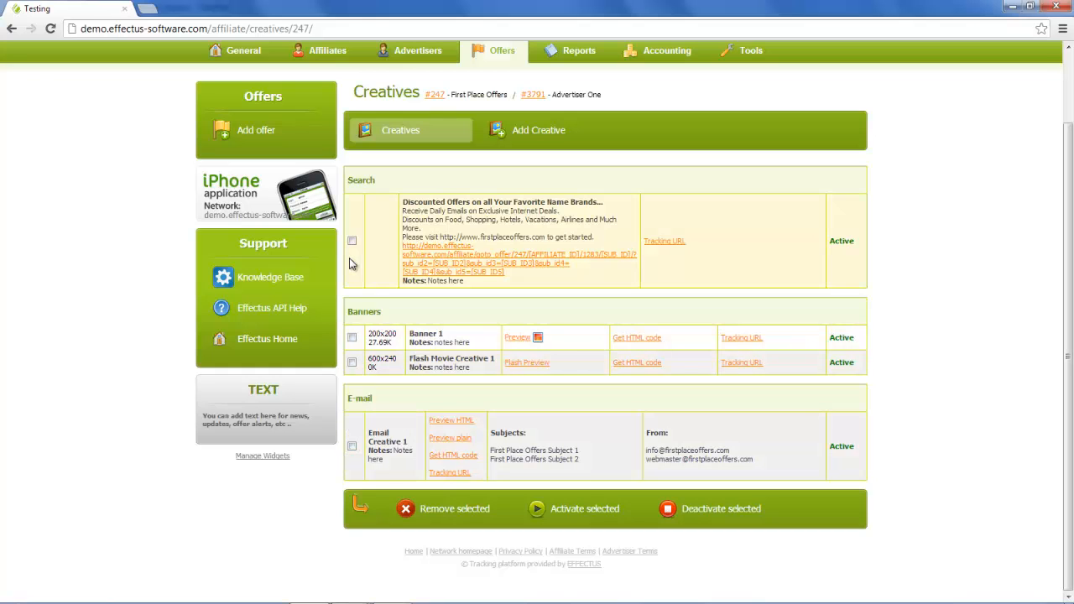
left_click(461, 510)
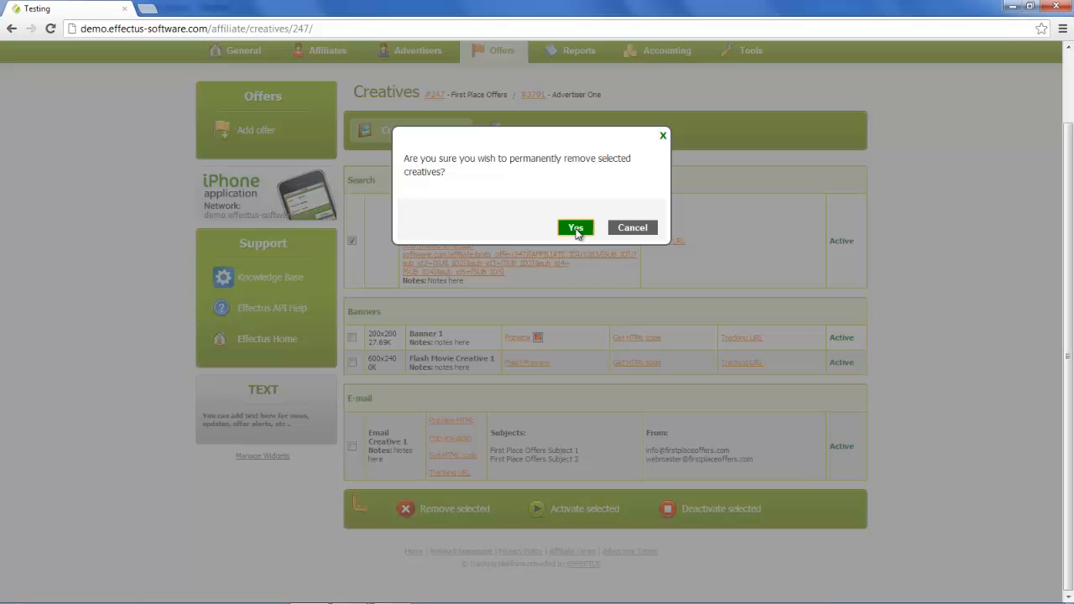
left_click(576, 228)
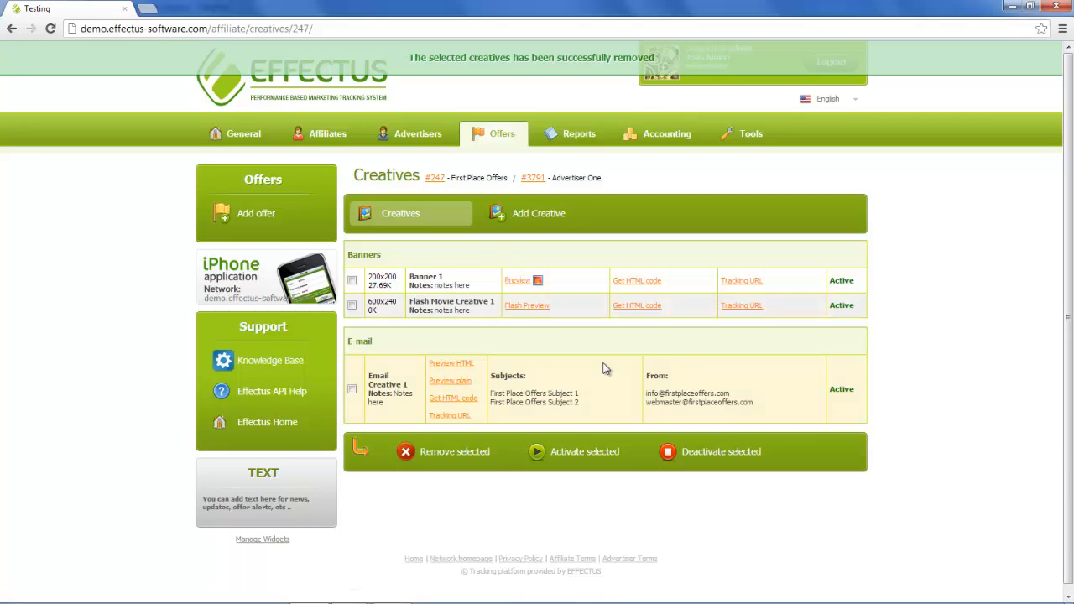
left_click(353, 281)
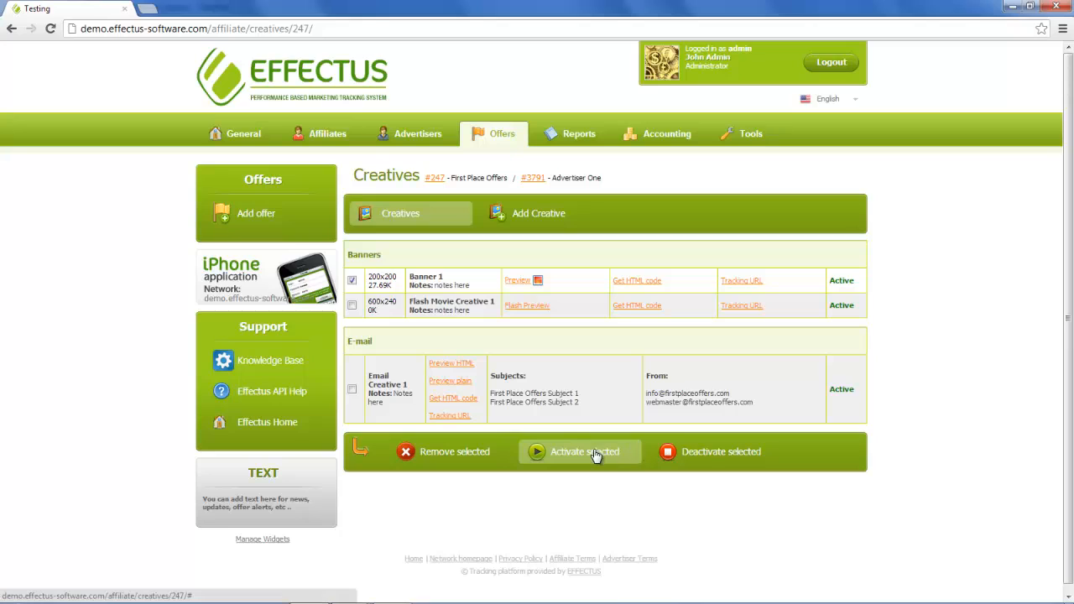
- Deactivate Banner 1 so its status shows Inactive
left_click(352, 282)
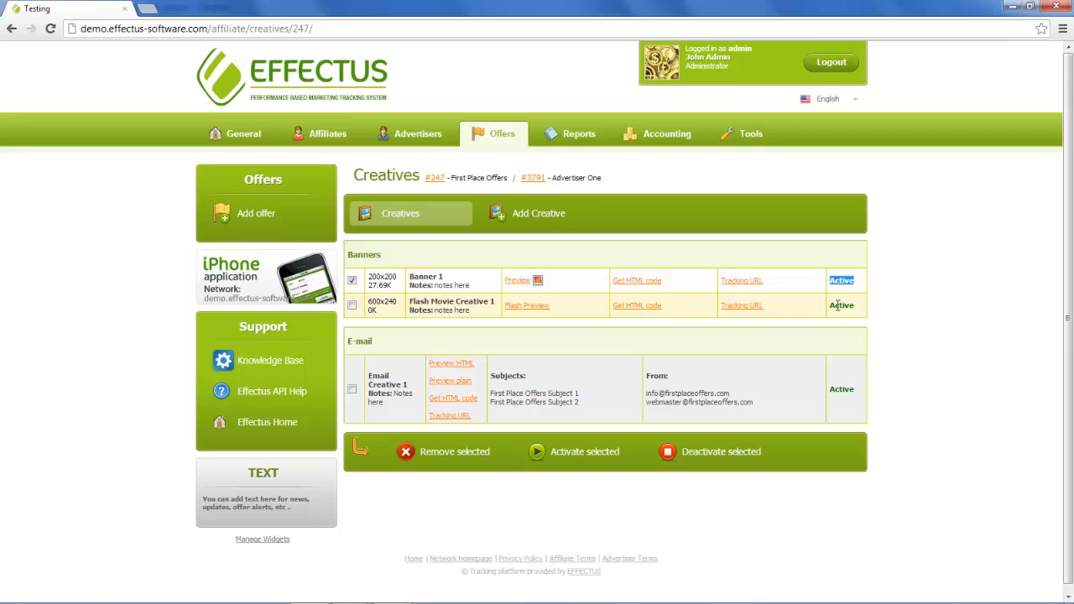
left_click(838, 305)
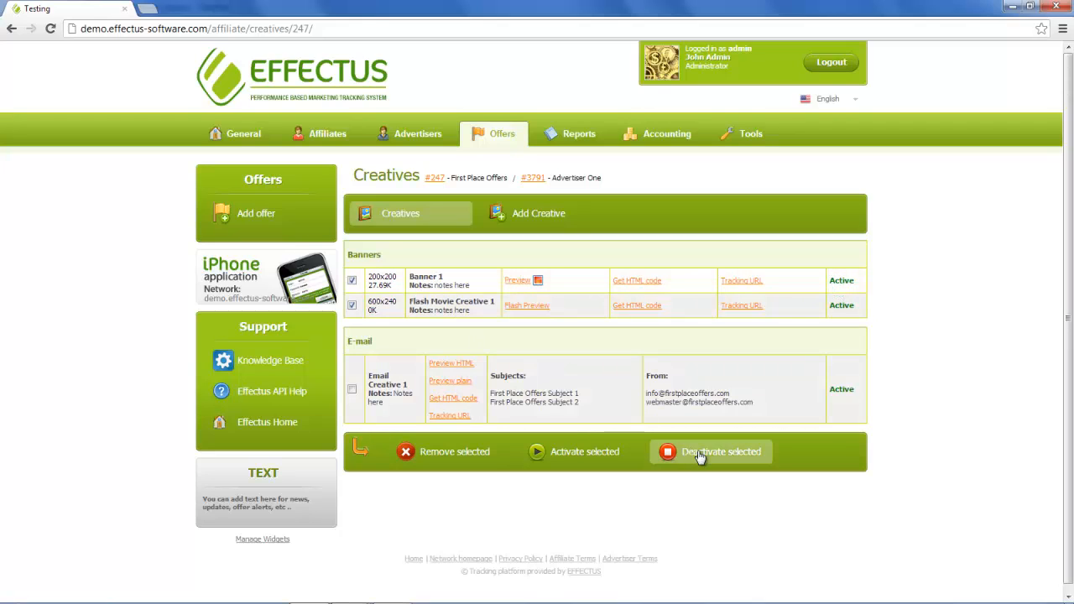
left_click(353, 307)
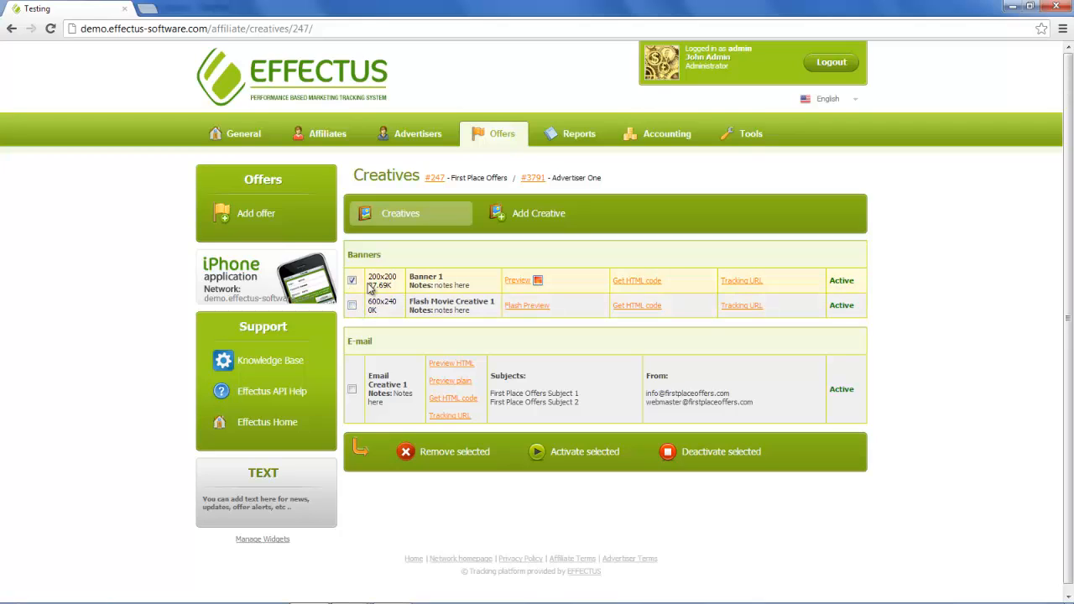
left_click(725, 456)
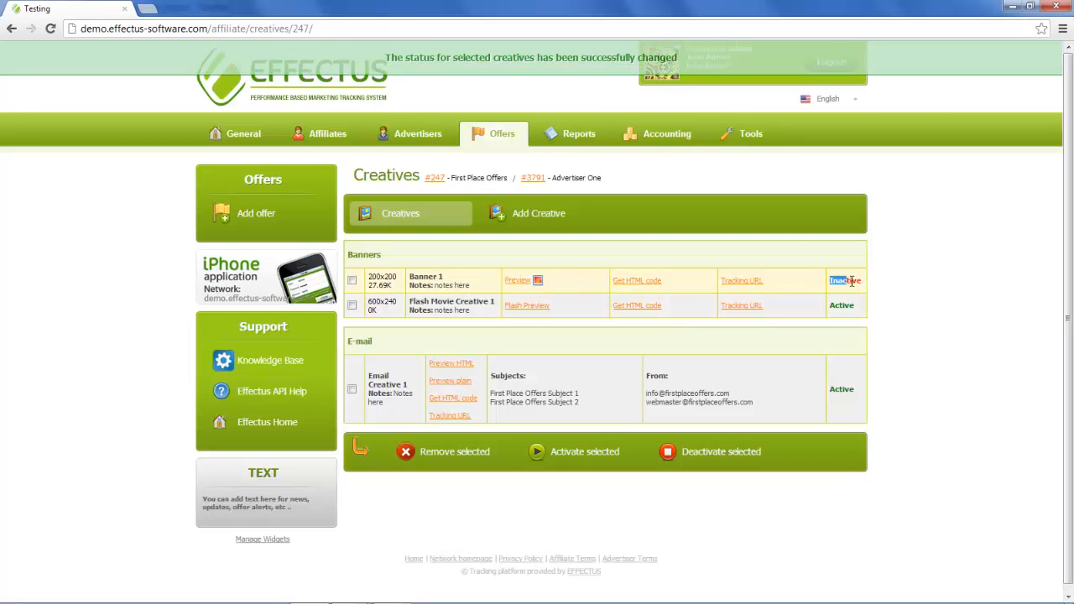
left_click_drag(851, 281, 862, 282)
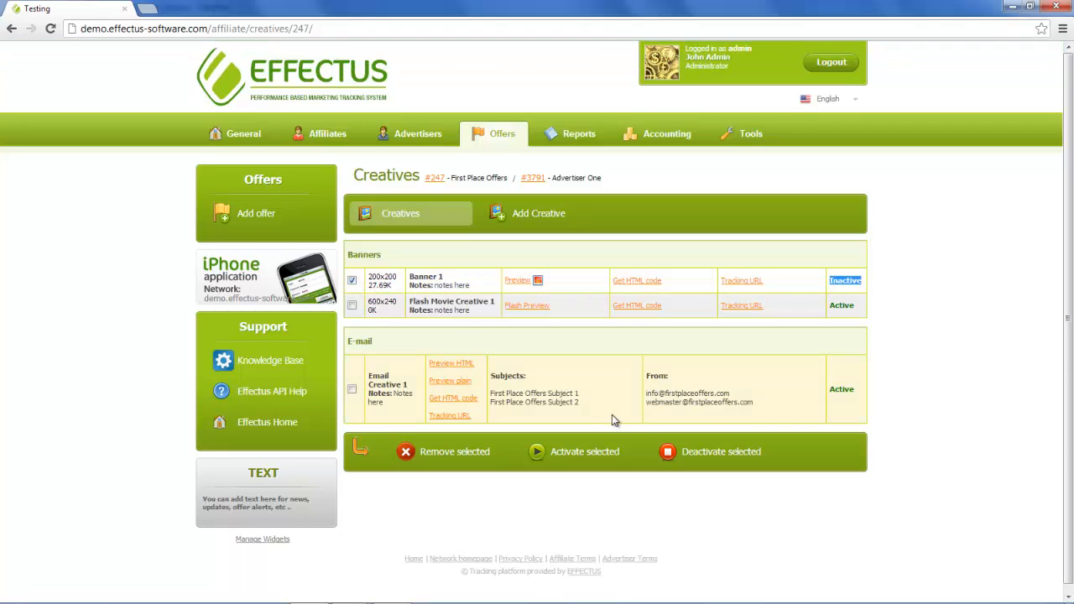
- Reactivate Banner 1 so its status reads Active again
left_click(352, 281)
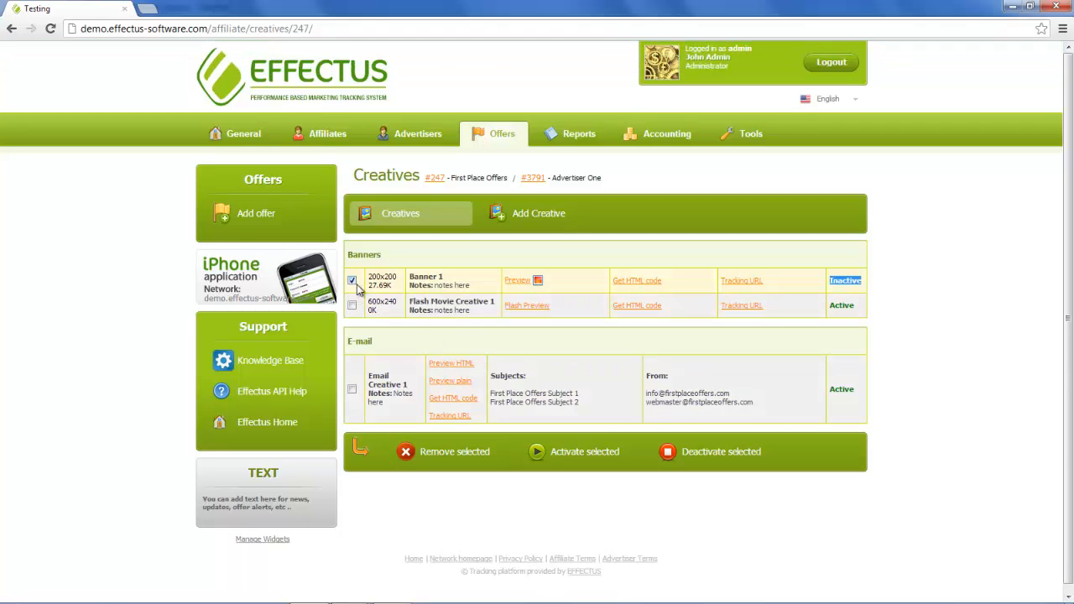
left_click(579, 453)
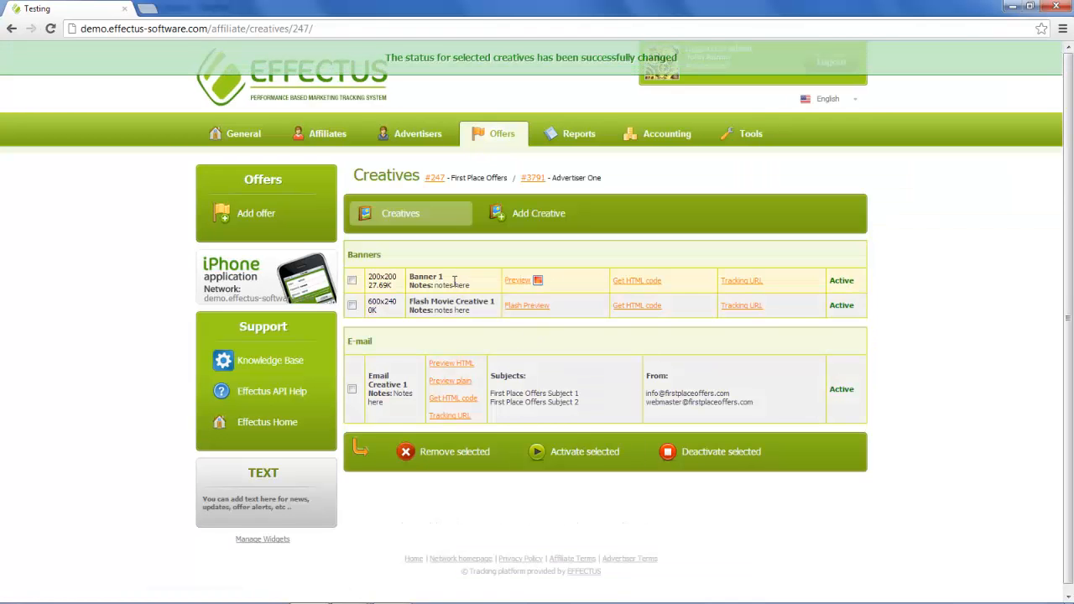
left_click_drag(829, 281, 851, 281)
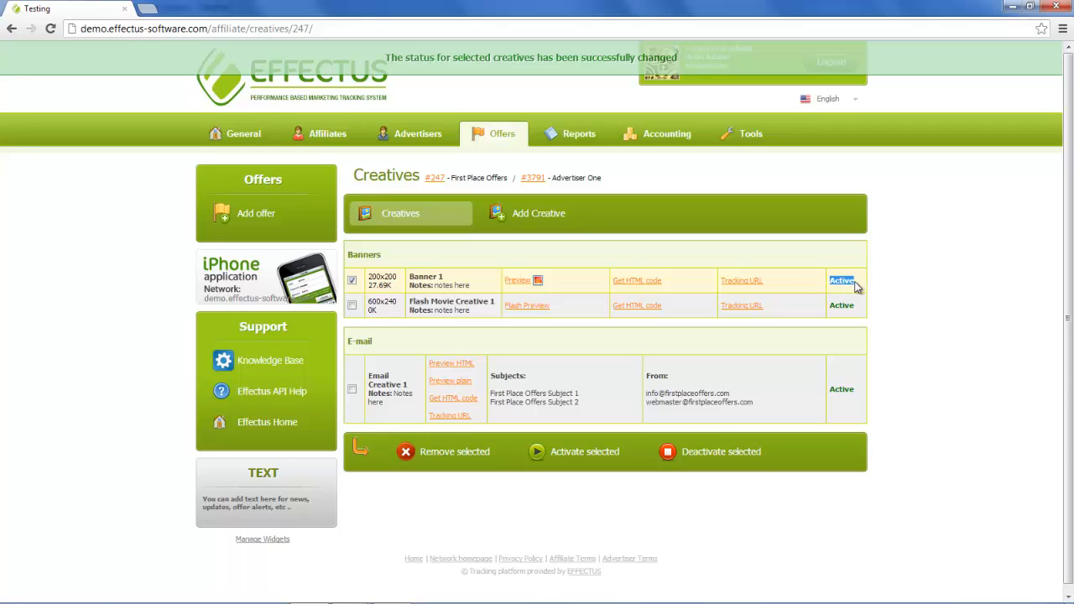